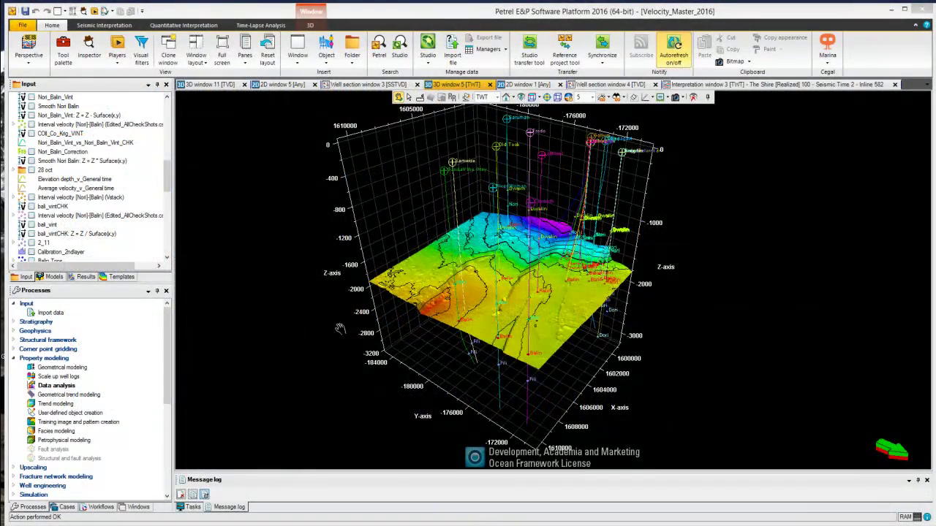
Rotate the 3D view of the contoured velocity surface and well paths
{"action": "mouse_move", "coordinate": [514, 313]}
{"action": "left_mouse_down"}
{"action": "mouse_move", "coordinate": [515, 296]}
{"action": "mouse_move", "coordinate": [513, 329]}
{"action": "mouse_move", "coordinate": [532, 315]}
{"action": "left_mouse_up"}
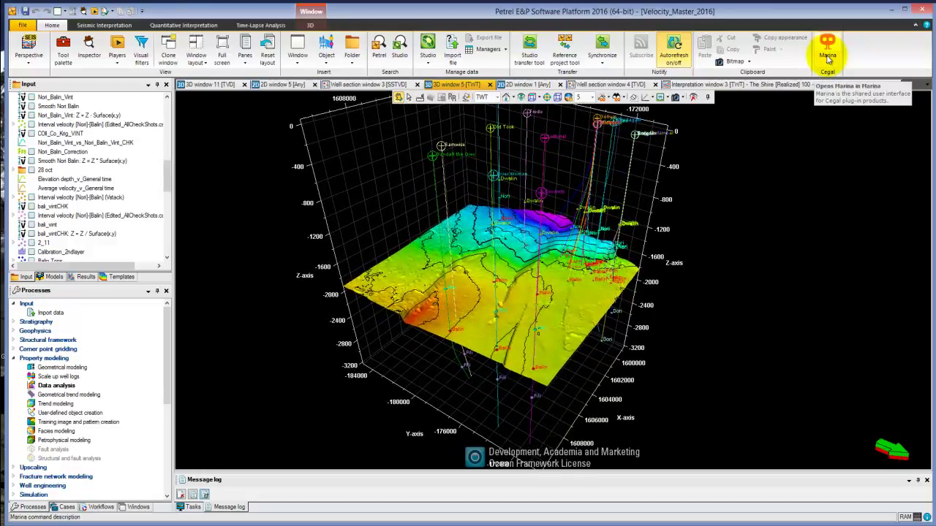
Launch Blueback Rocks Velocity from Marina and load all wells as input data
{"action": "left_click", "coordinate": [828, 60]}
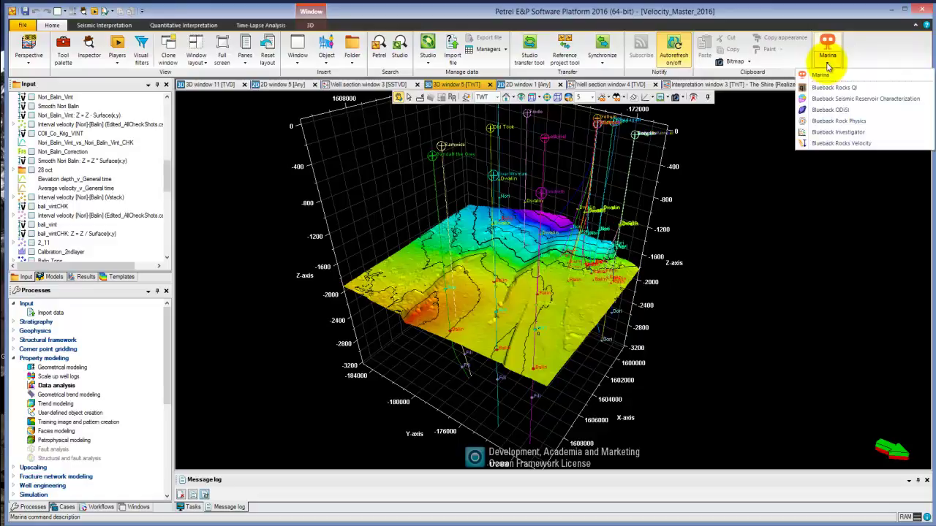
{"action": "left_click", "coordinate": [841, 143]}
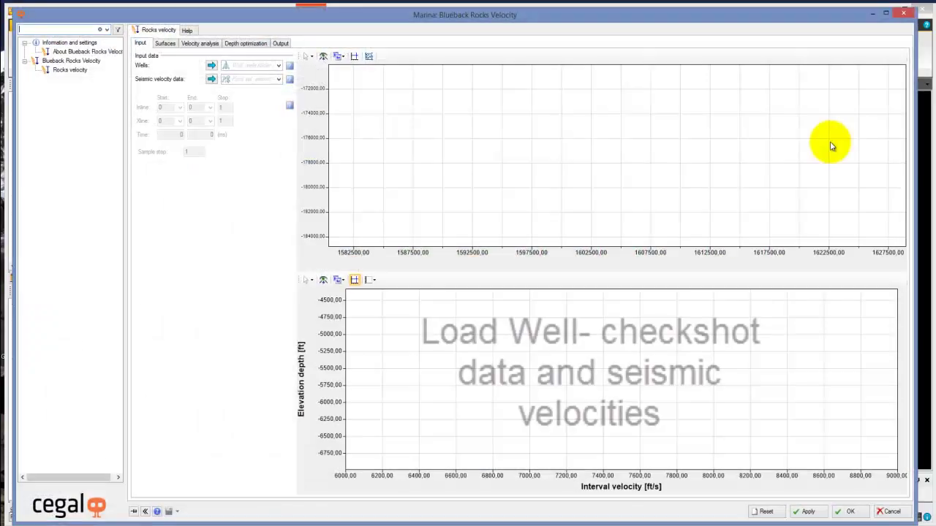
{"action": "left_click", "coordinate": [280, 66]}
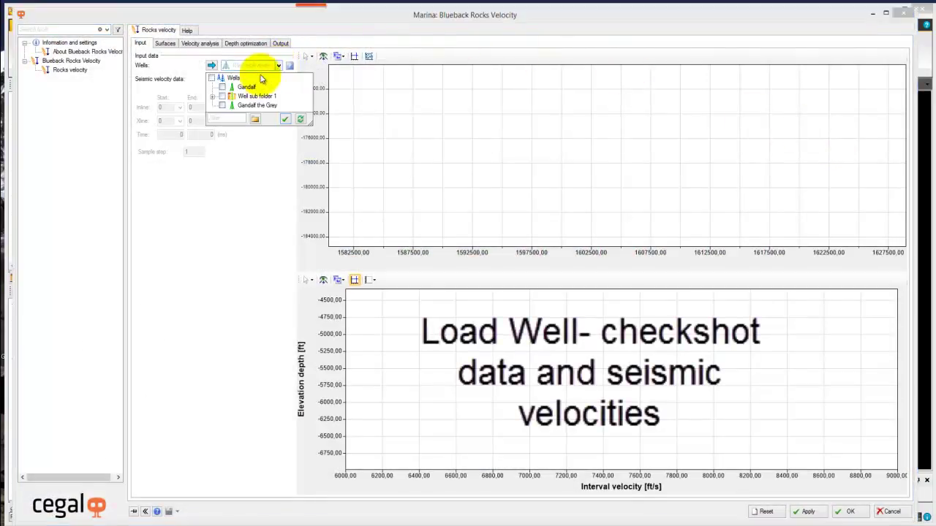
{"action": "left_click", "coordinate": [211, 78]}
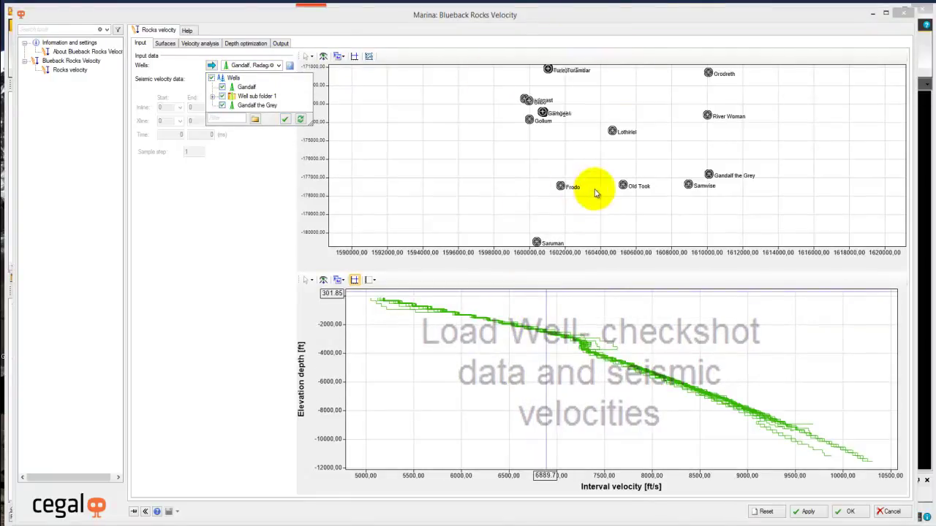
{"action": "left_click", "coordinate": [612, 132]}
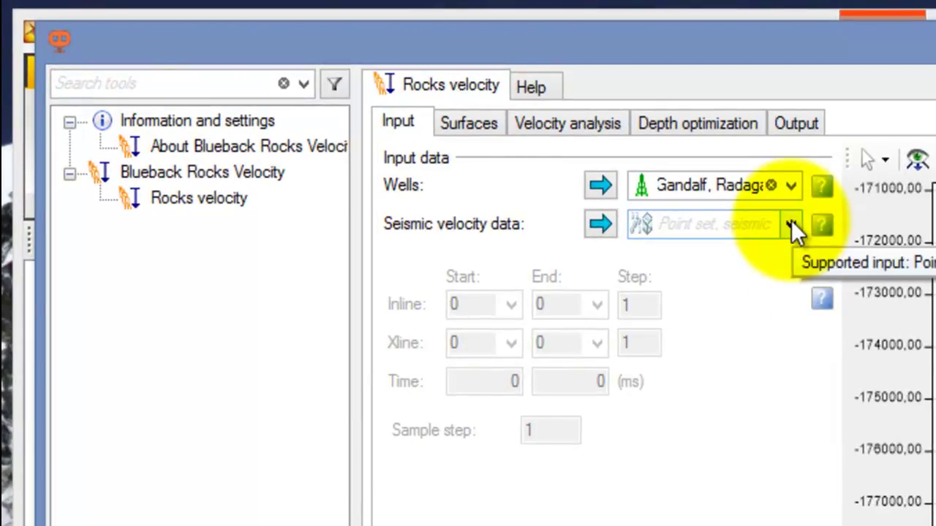
Use Vstack as seismic velocity input and inspect curves at grid points and the Old Took well
{"action": "left_click", "coordinate": [791, 221]}
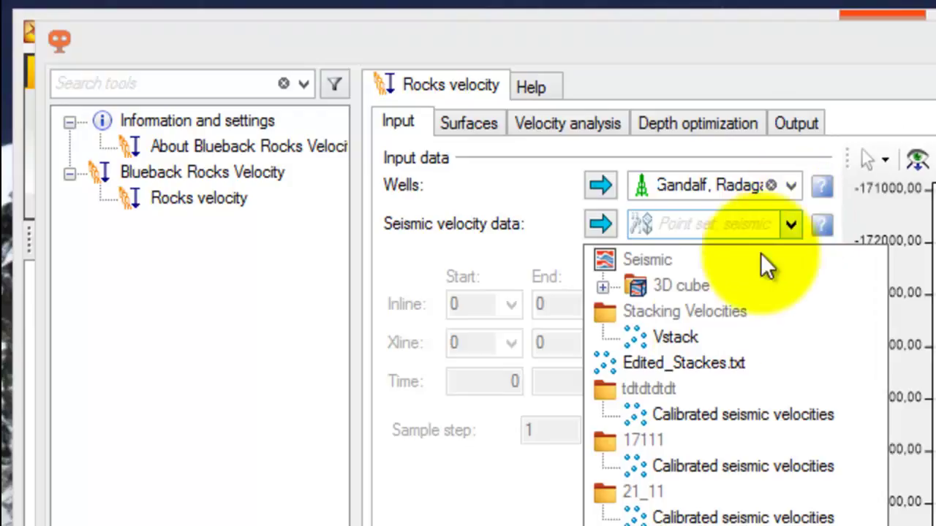
{"action": "left_click", "coordinate": [677, 337]}
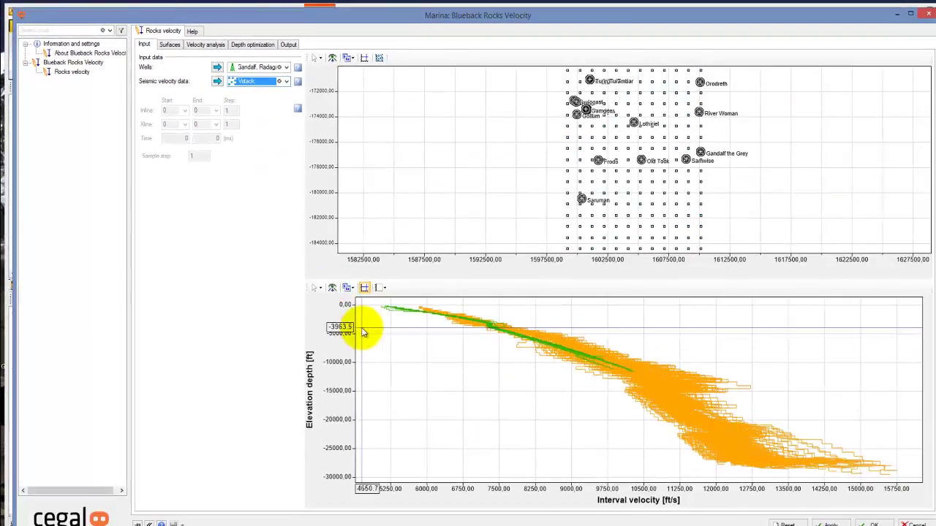
{"action": "left_click", "coordinate": [628, 161]}
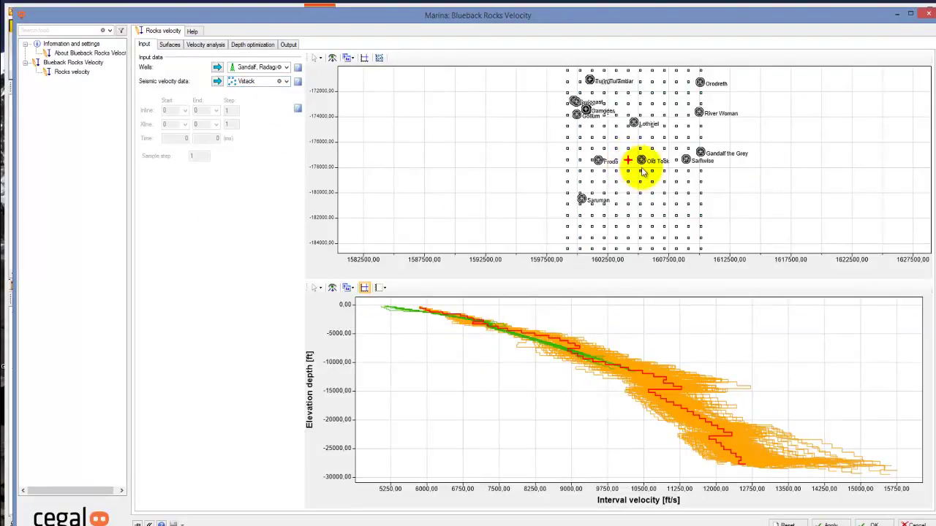
{"action": "left_click", "coordinate": [640, 171]}
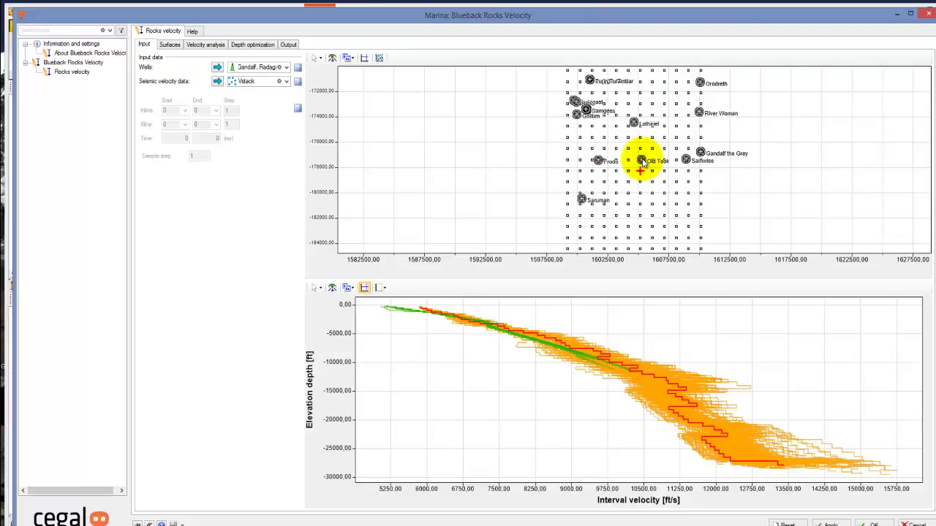
{"action": "left_click", "coordinate": [641, 160]}
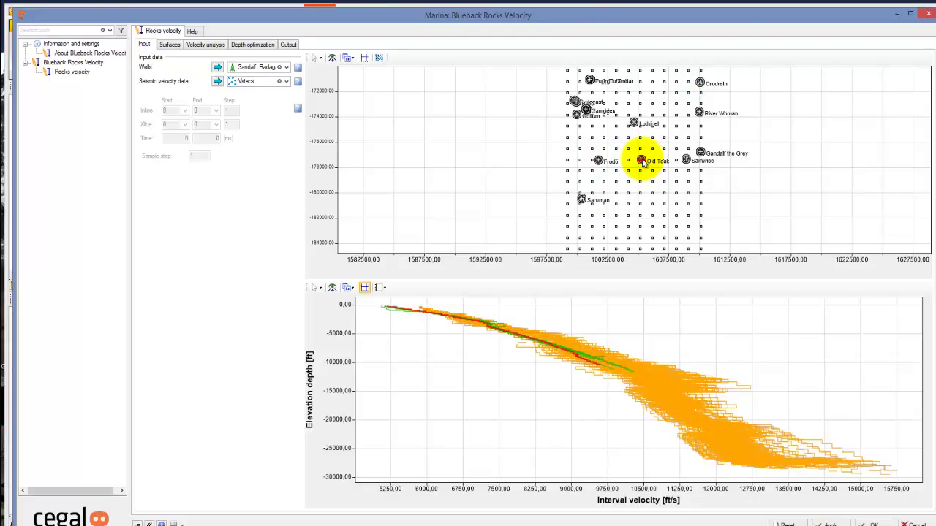
Zoom the velocity-depth chart's depth axis to the upper 11000 ft
{"action": "left_click", "coordinate": [316, 288]}
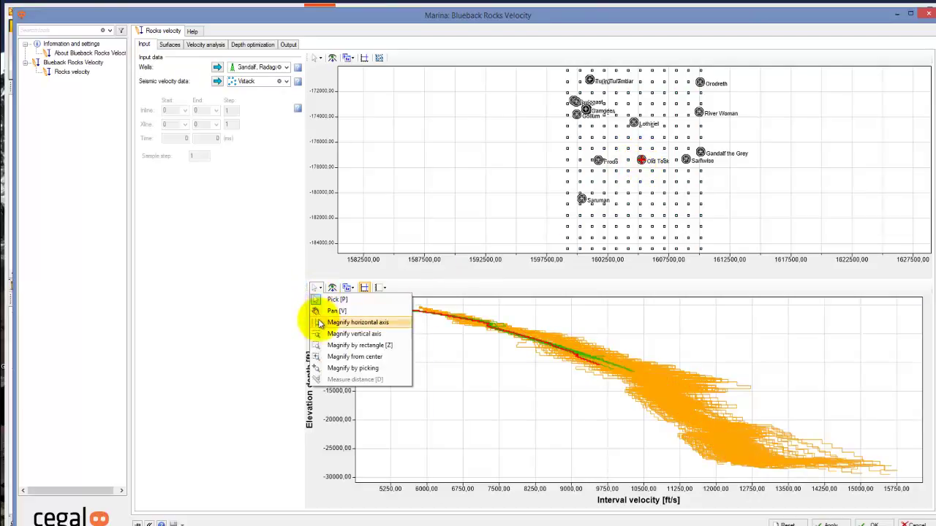
{"action": "left_click", "coordinate": [321, 333]}
{"action": "left_click_drag", "start_coordinate": [418, 305], "coordinate": [420, 370]}
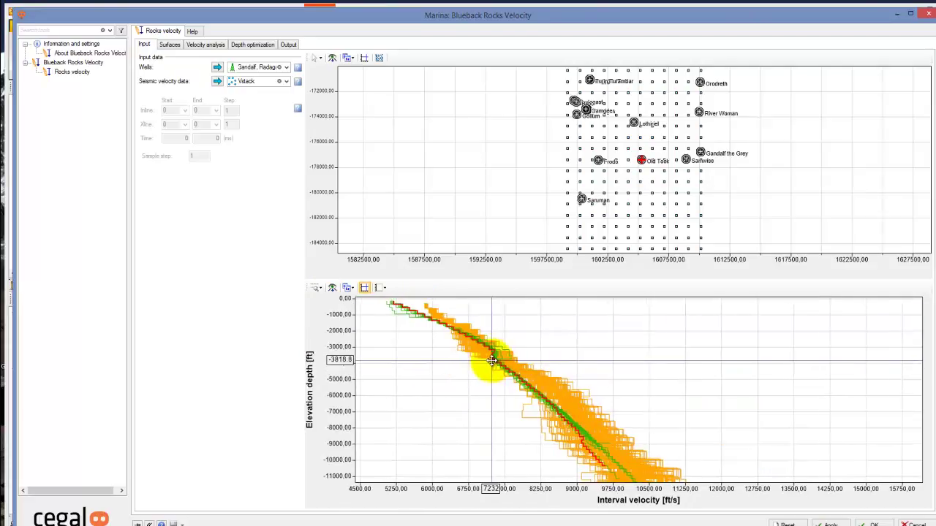
{"action": "scroll", "coordinate": [492, 360], "scroll_direction": "up", "scroll_amount": 4}
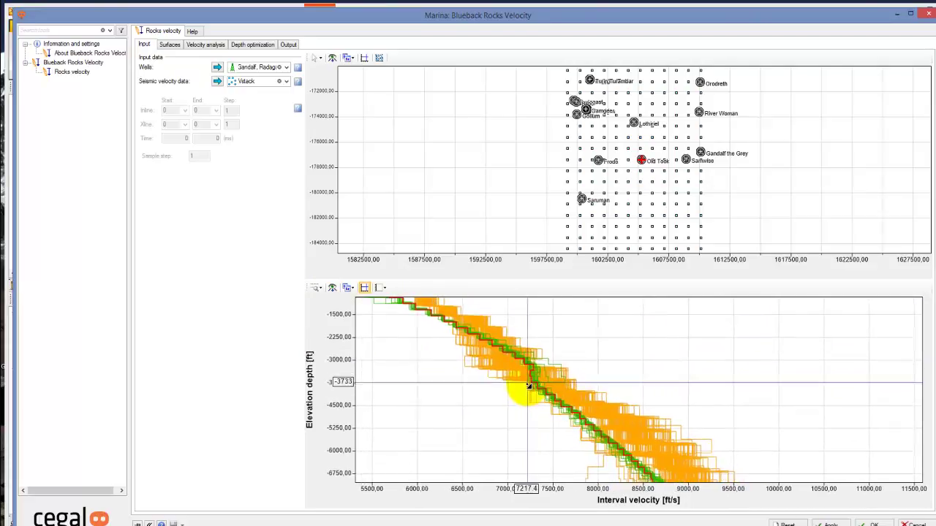
Inspect seismic points near the Frodo and Saruman wells, then switch seismic input to Instantaneous Velocity
{"action": "left_click", "coordinate": [379, 59]}
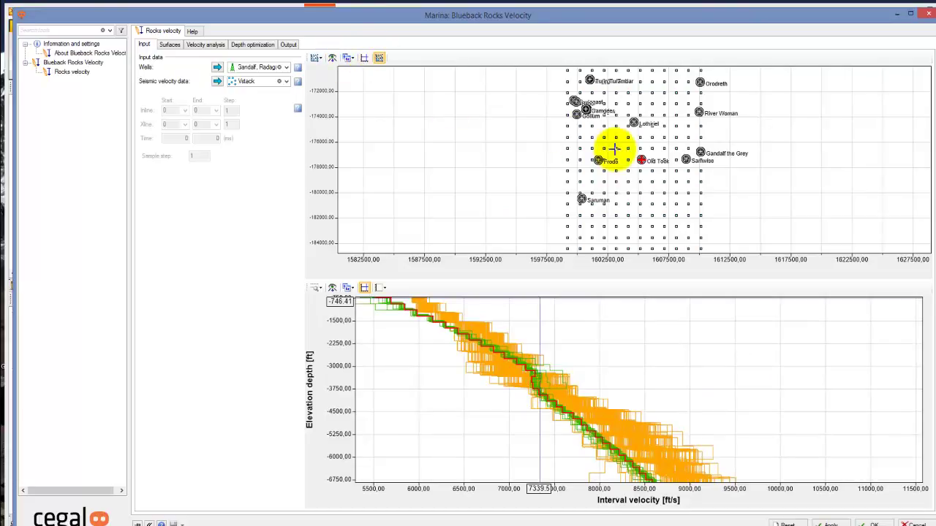
{"action": "mouse_move", "coordinate": [636, 147]}
{"action": "left_mouse_down"}
{"action": "mouse_move", "coordinate": [651, 176]}
{"action": "mouse_move", "coordinate": [635, 176]}
{"action": "mouse_move", "coordinate": [647, 145]}
{"action": "mouse_move", "coordinate": [596, 158]}
{"action": "left_mouse_up"}
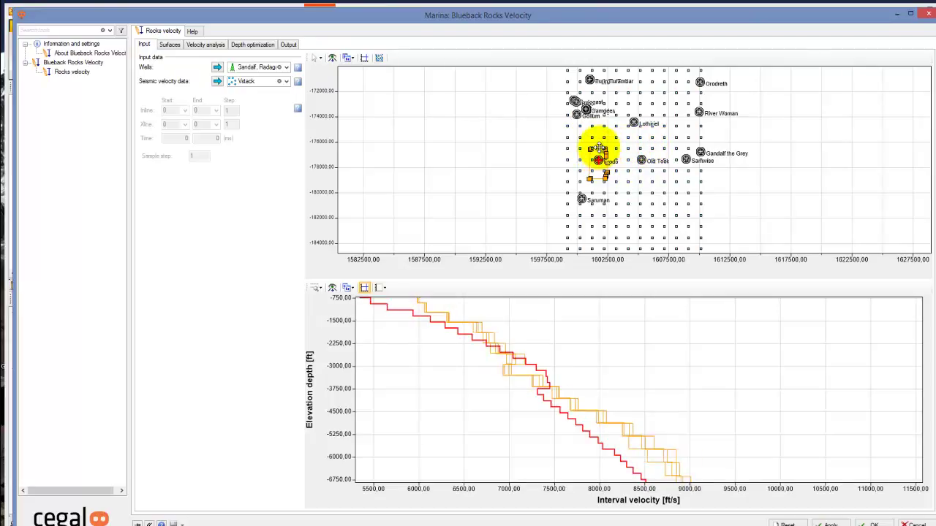
{"action": "left_click_drag", "start_coordinate": [598, 149], "coordinate": [581, 193]}
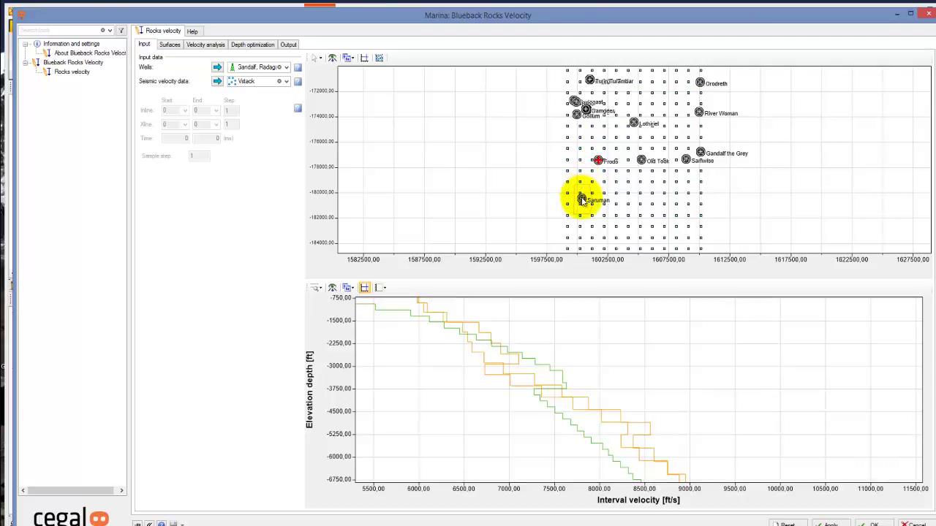
{"action": "left_click", "coordinate": [581, 200]}
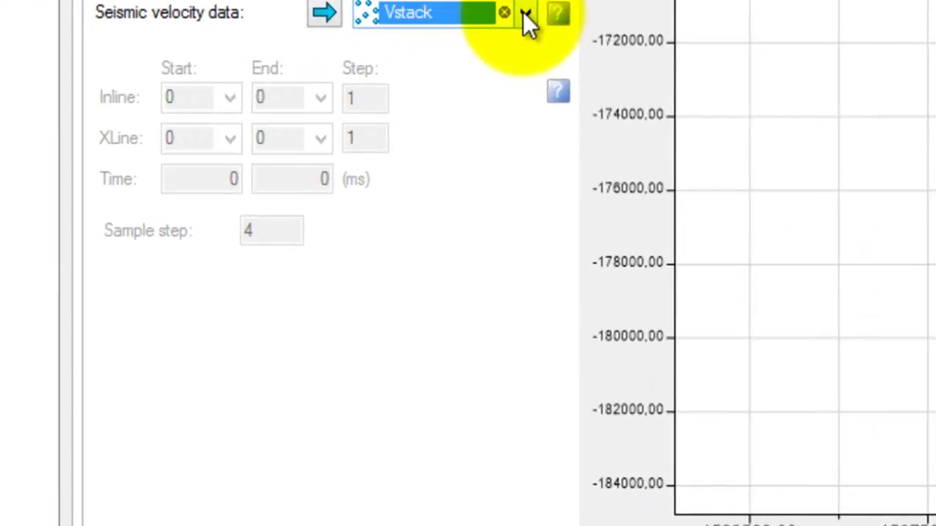
{"action": "left_click", "coordinate": [279, 79]}
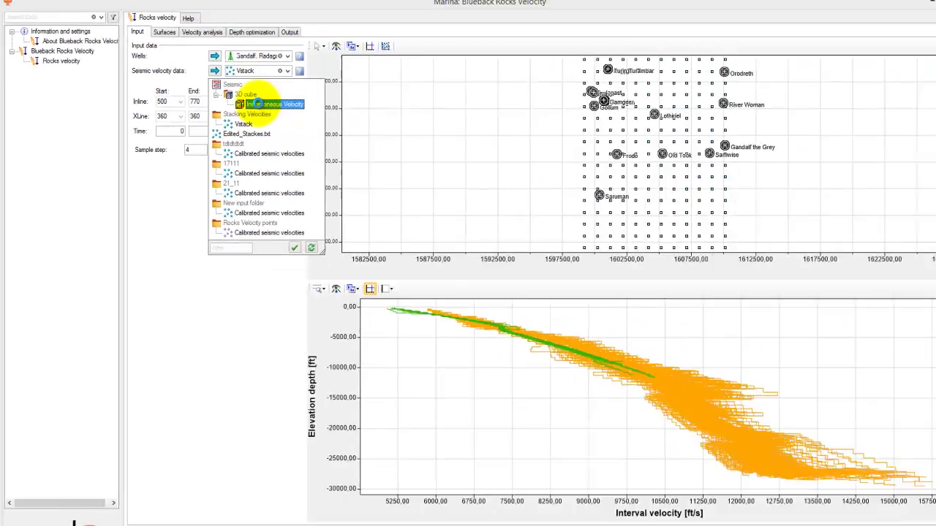
{"action": "left_click", "coordinate": [454, 104]}
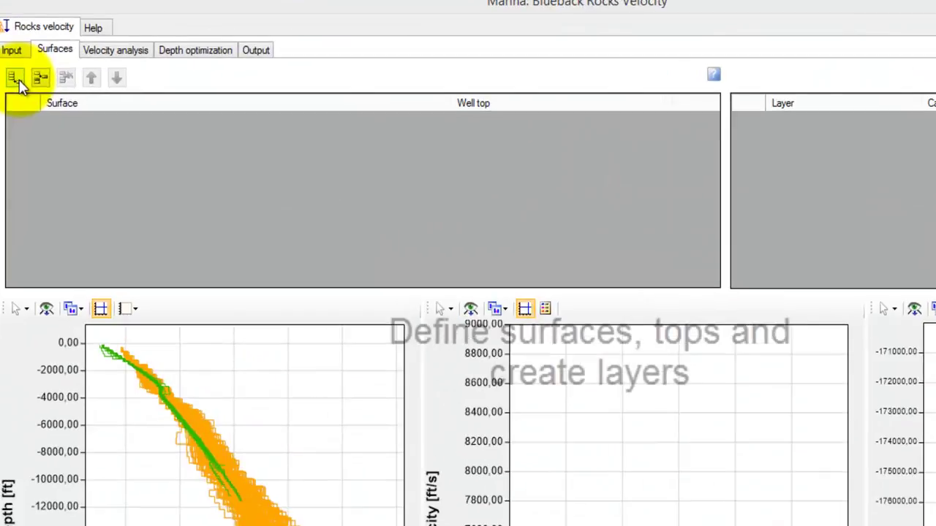
Add five surface rows to the velocity model
{"action": "left_click", "coordinate": [142, 58]}
{"action": "left_click", "coordinate": [14, 78]}
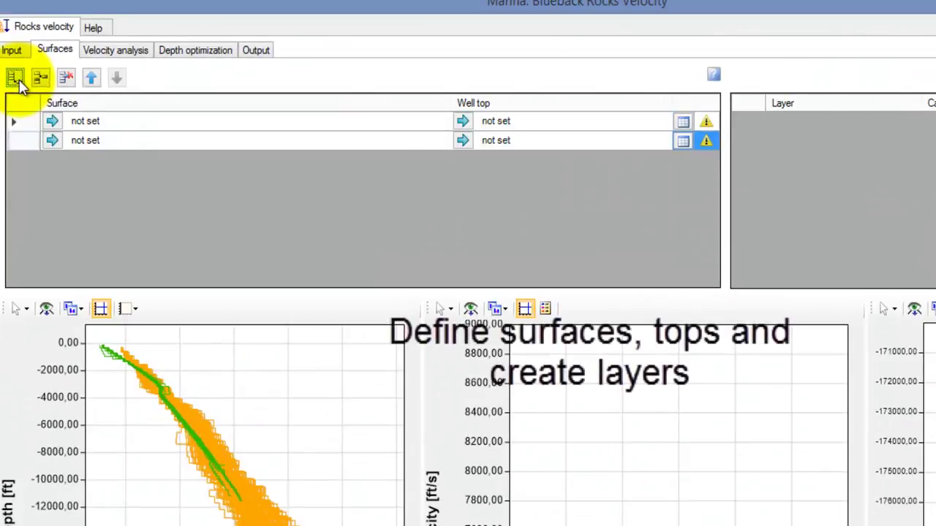
{"action": "left_click", "coordinate": [15, 77]}
{"action": "left_click", "coordinate": [15, 77]}
{"action": "left_click", "coordinate": [15, 78]}
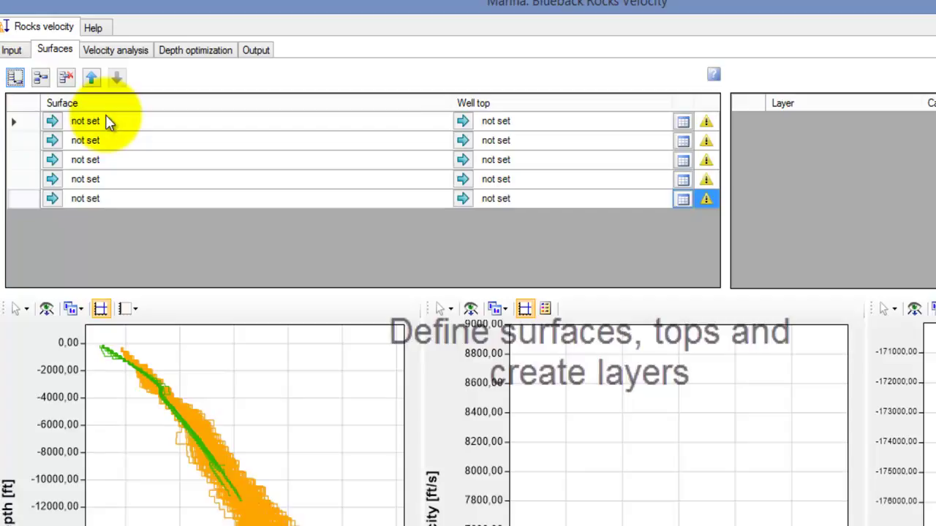
Assign Dwalin, Nori, Balin, Dori_Cut and 3500 to the five surface rows
{"action": "left_click", "coordinate": [108, 121]}
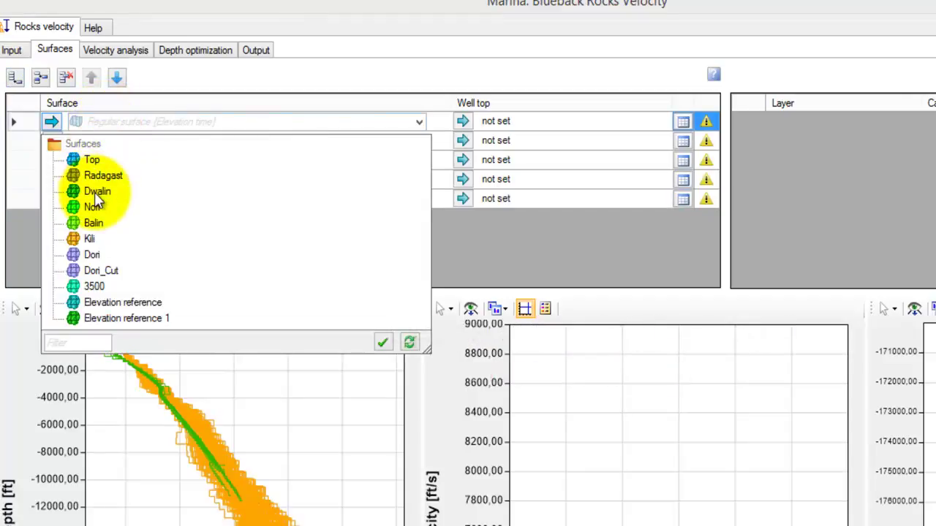
{"action": "left_click", "coordinate": [95, 191]}
{"action": "left_click", "coordinate": [114, 141]}
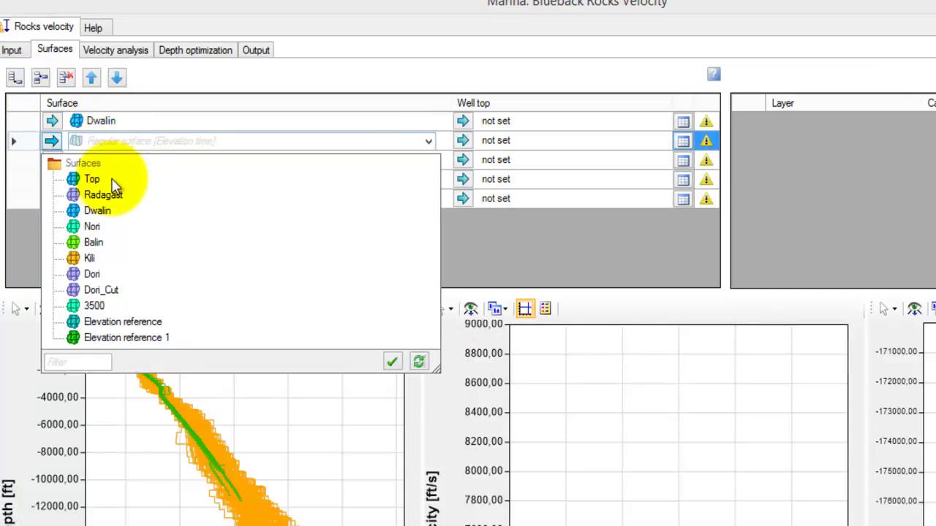
{"action": "left_click", "coordinate": [94, 226]}
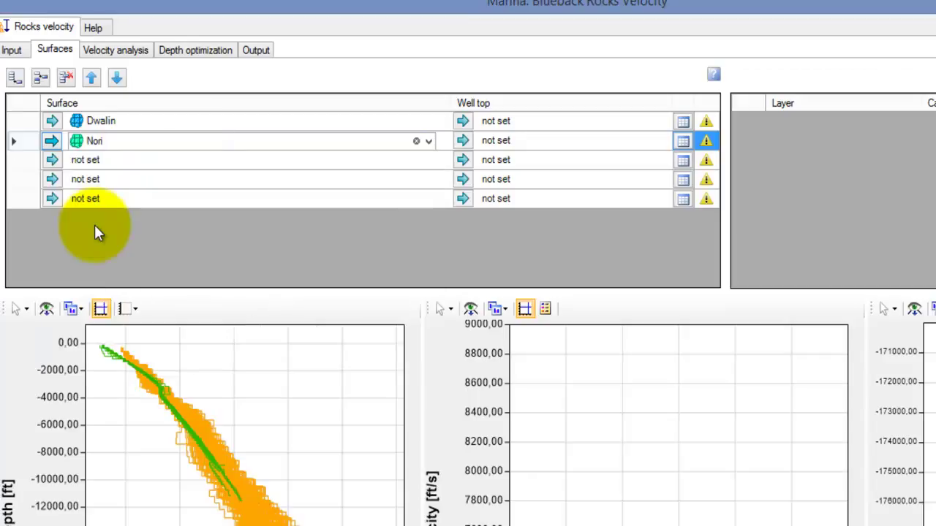
{"action": "left_click", "coordinate": [105, 159]}
{"action": "left_click", "coordinate": [98, 262]}
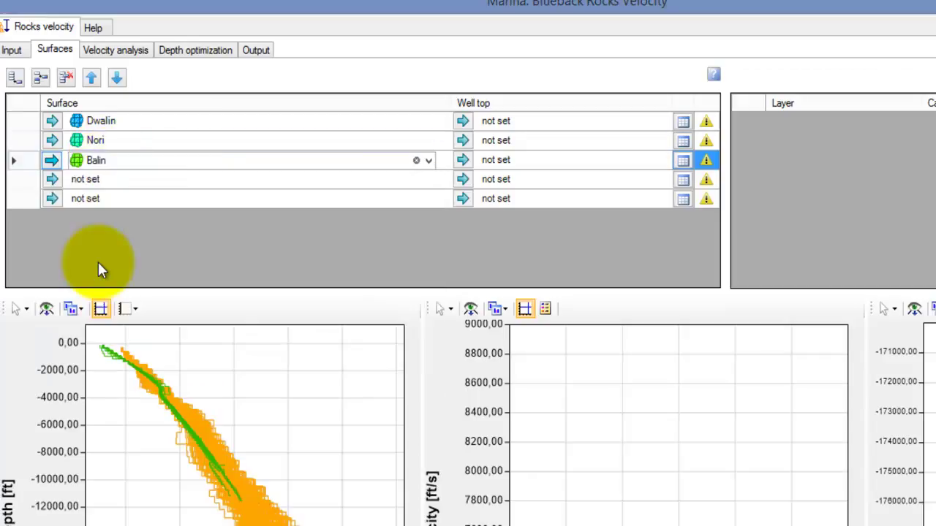
{"action": "left_click", "coordinate": [110, 179]}
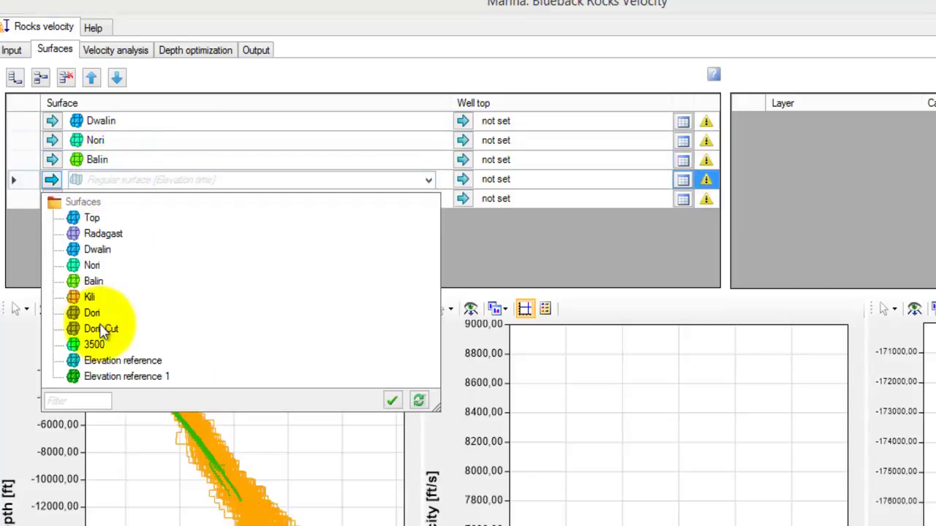
{"action": "left_click", "coordinate": [99, 328]}
{"action": "left_click", "coordinate": [110, 200]}
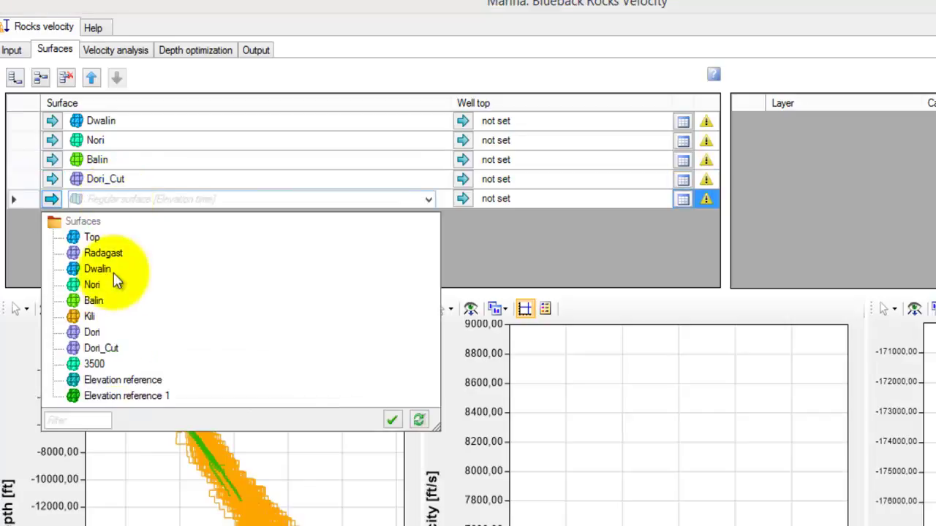
{"action": "left_click", "coordinate": [95, 364]}
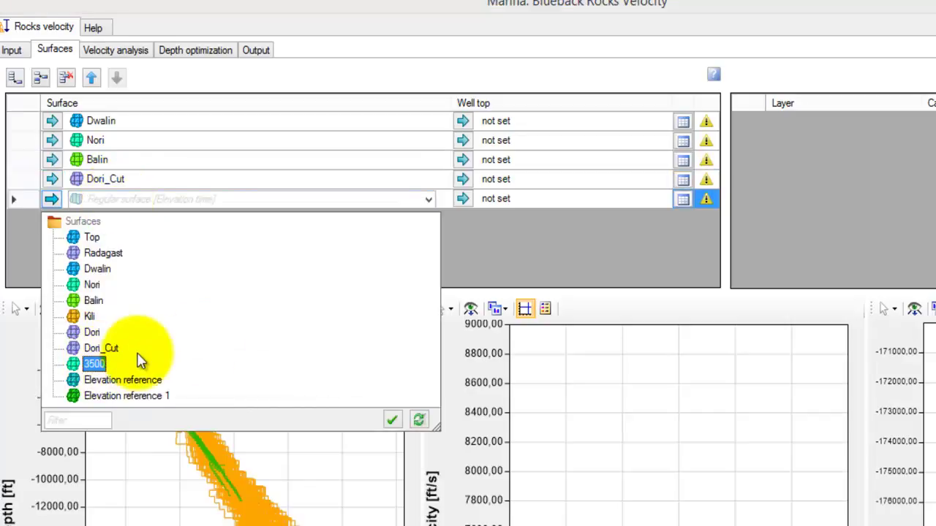
{"action": "left_click", "coordinate": [534, 124]}
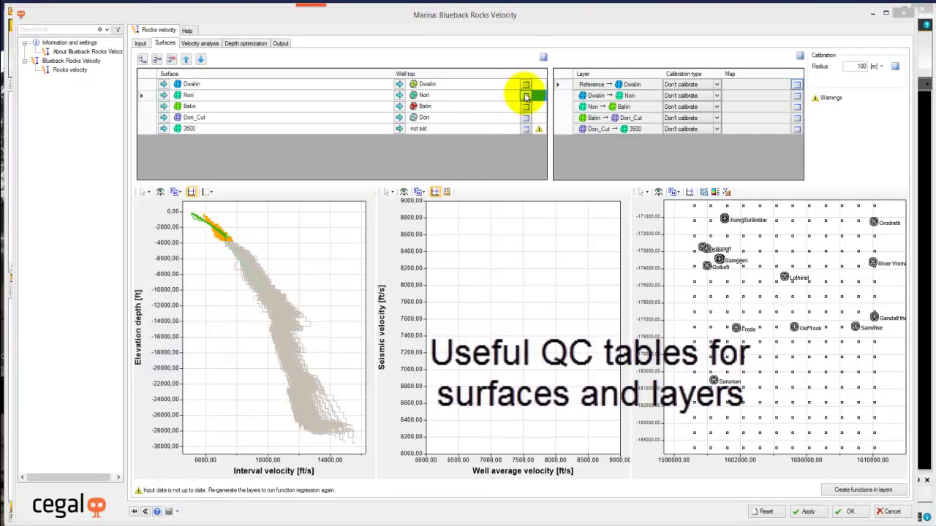
Open the Nori surface info table, sort wells alphabetically by name, and select all rows
{"action": "left_click", "coordinate": [526, 96]}
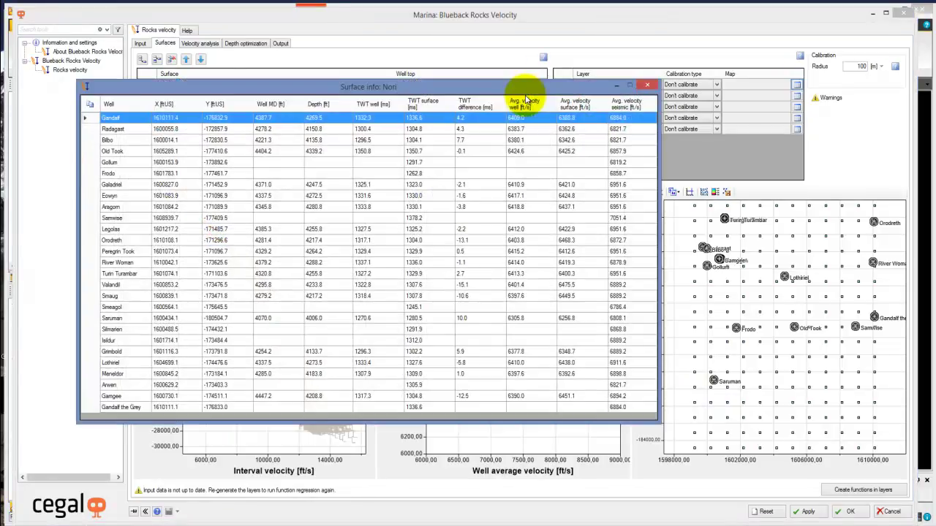
{"action": "left_click", "coordinate": [475, 104]}
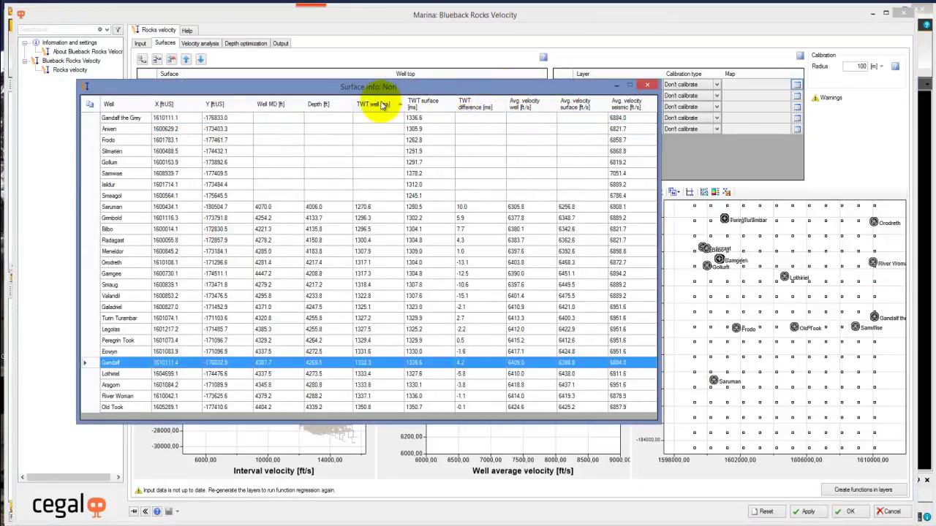
{"action": "left_click", "coordinate": [119, 106]}
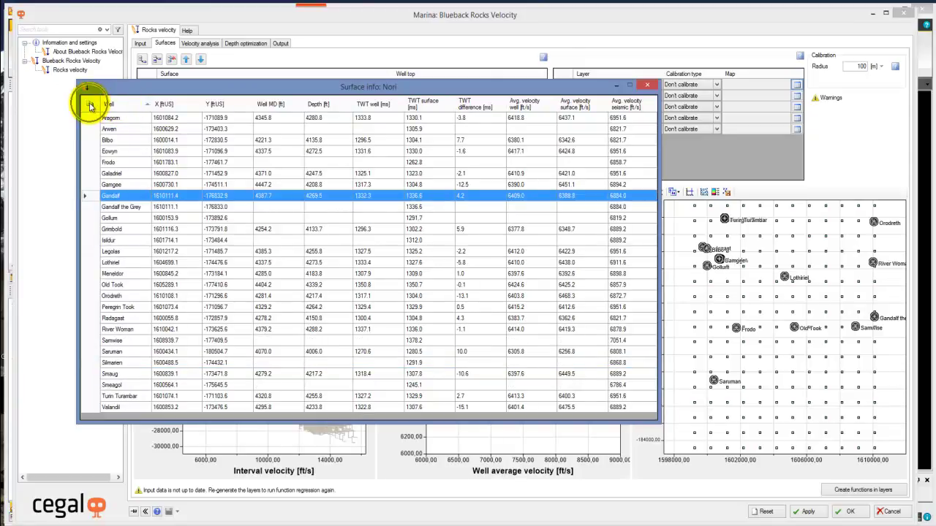
{"action": "left_click", "coordinate": [89, 106]}
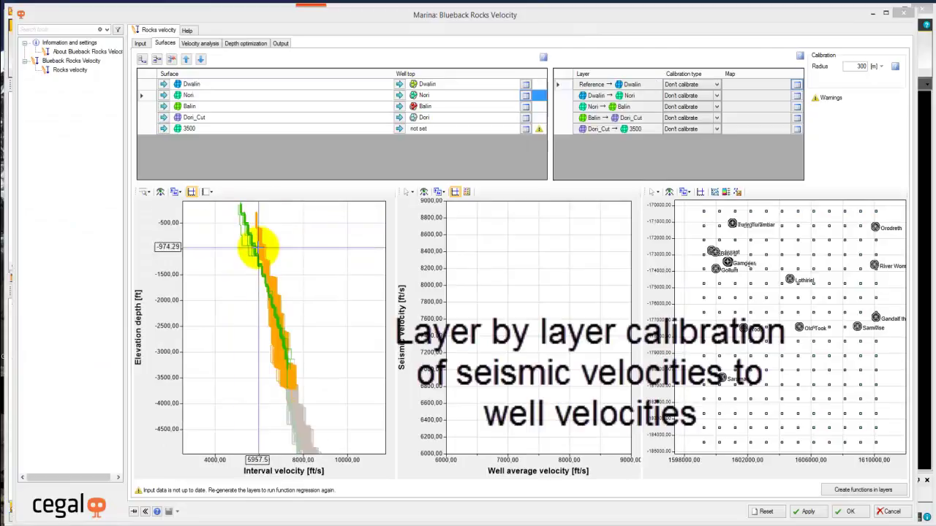
Set the Reference→Dwalin calibration type to Generate factors
{"action": "left_click", "coordinate": [247, 229]}
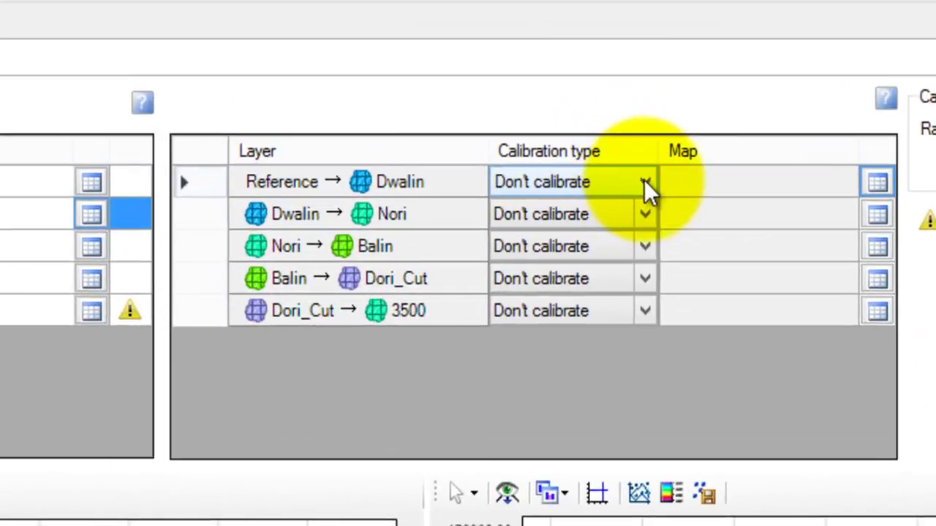
{"action": "left_click", "coordinate": [646, 184]}
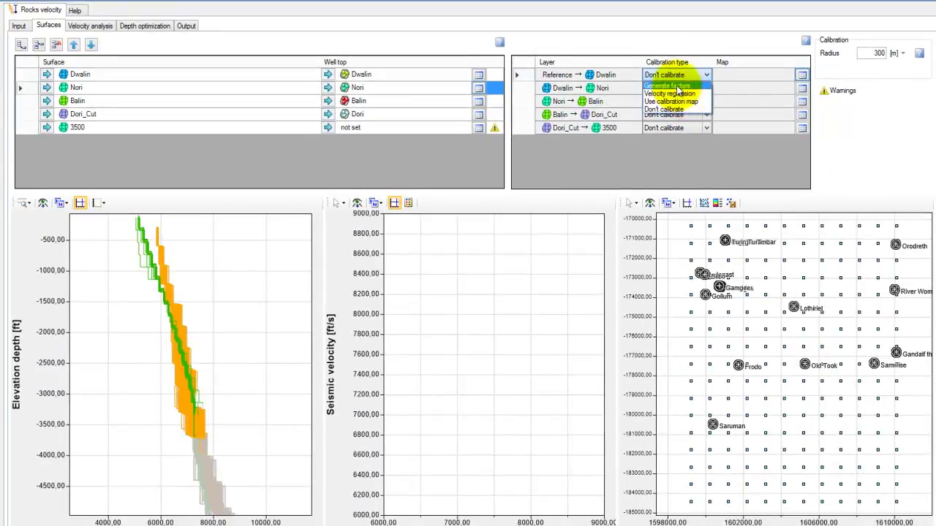
{"action": "left_click", "coordinate": [677, 86]}
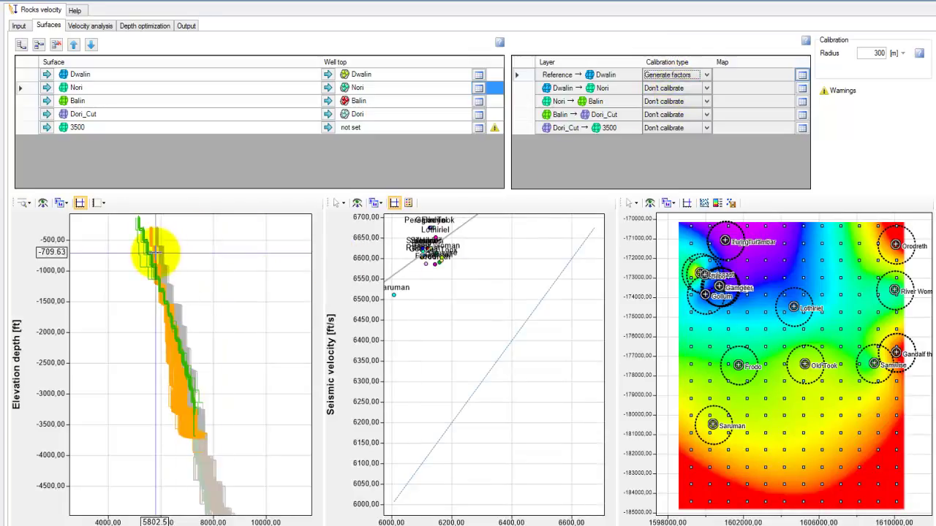
{"action": "left_click", "coordinate": [708, 76]}
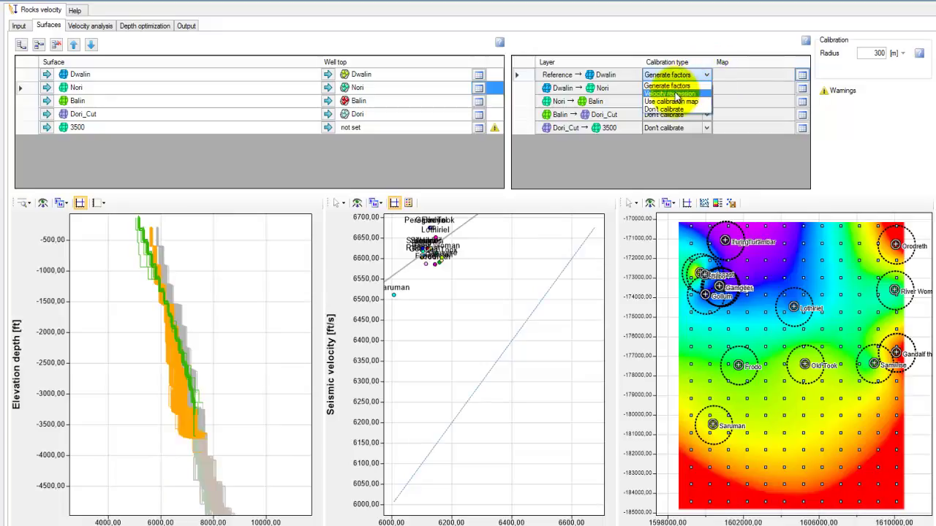
{"action": "left_click", "coordinate": [676, 94]}
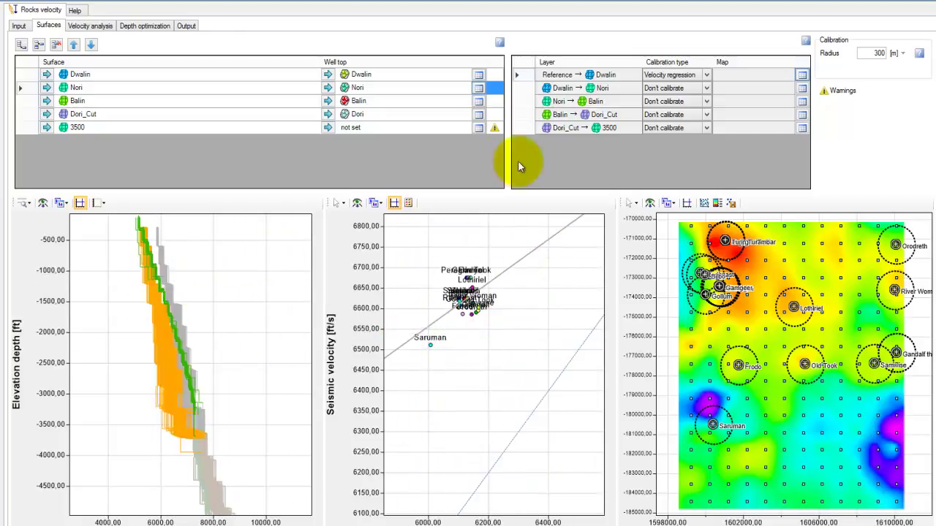
{"action": "left_click", "coordinate": [707, 75]}
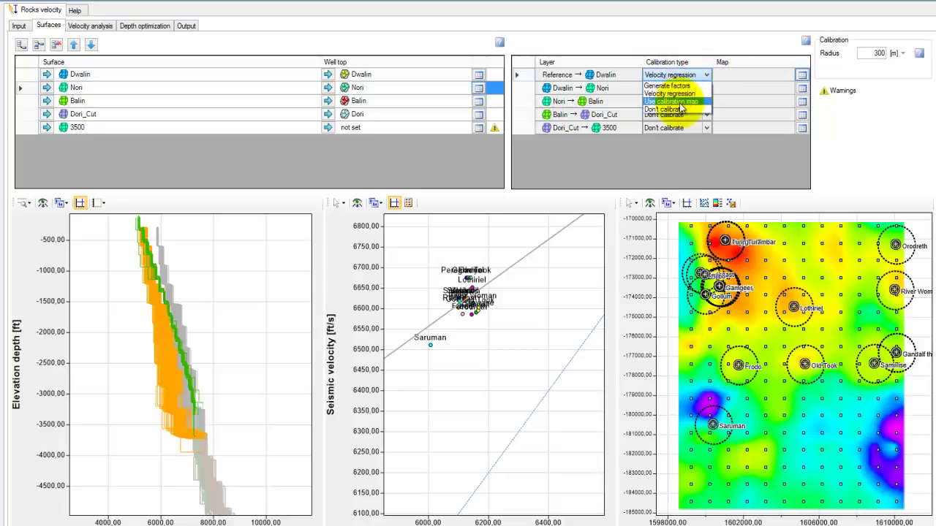
{"action": "left_click", "coordinate": [668, 87]}
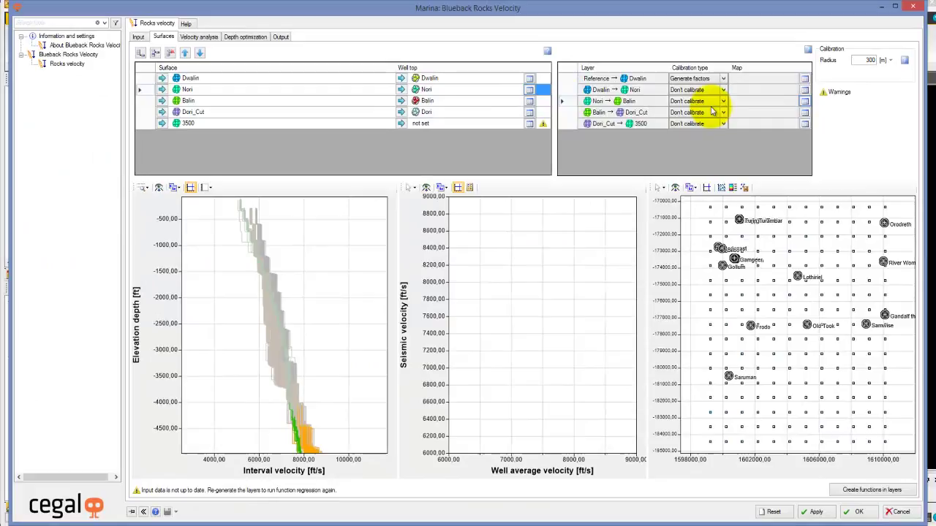
Calibrate Nori→Balin with the Nori_Balin_Correction calibration map
{"action": "left_click", "coordinate": [724, 101]}
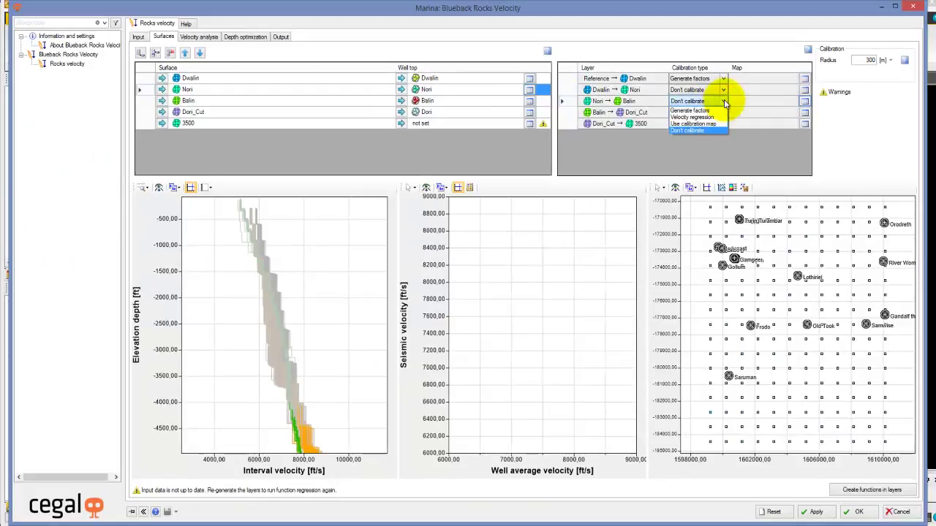
{"action": "left_click", "coordinate": [693, 125]}
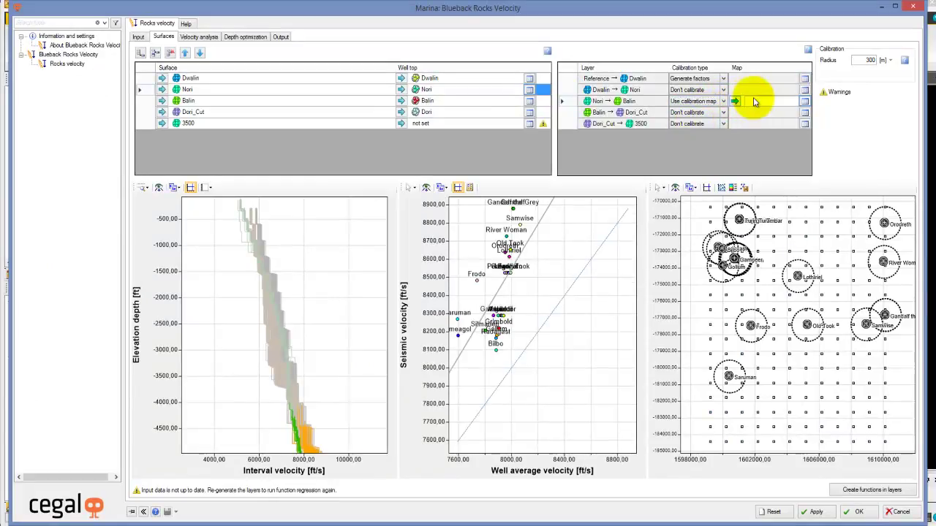
{"action": "left_click", "coordinate": [750, 99]}
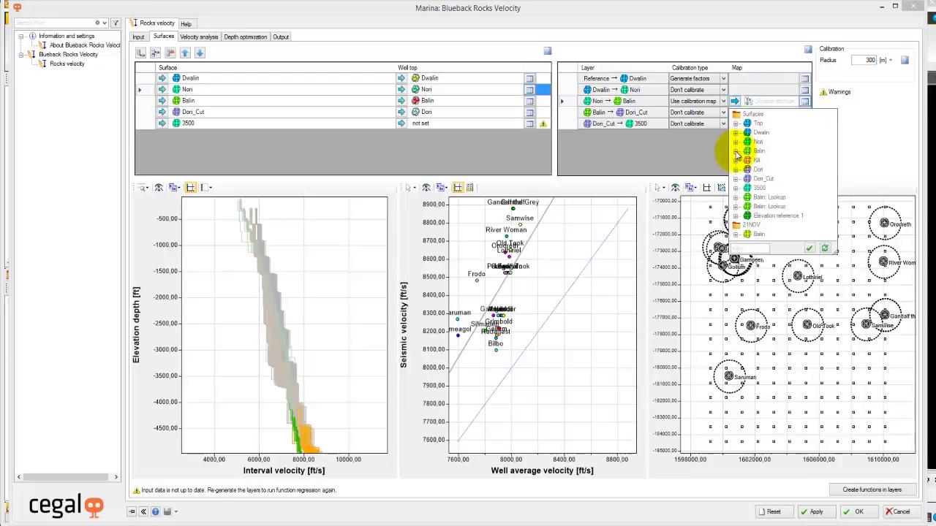
{"action": "left_click", "coordinate": [735, 150]}
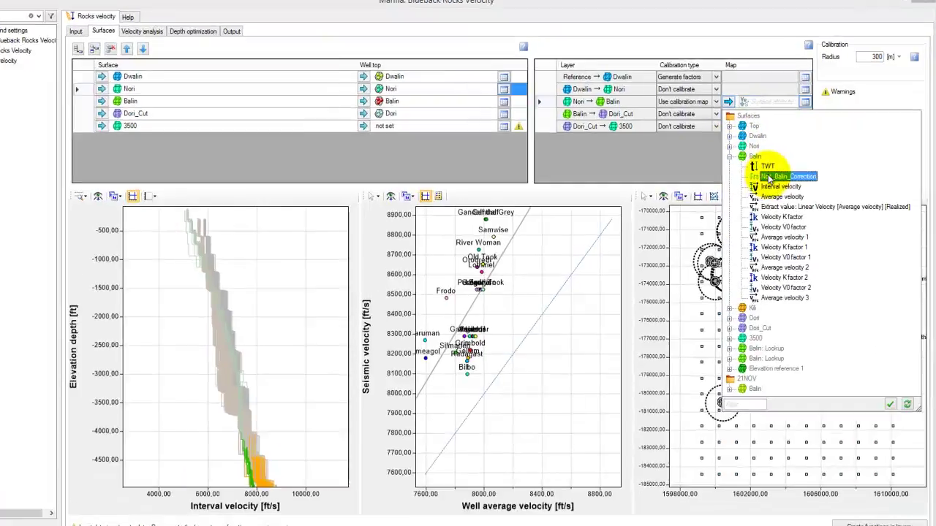
{"action": "left_click", "coordinate": [786, 169]}
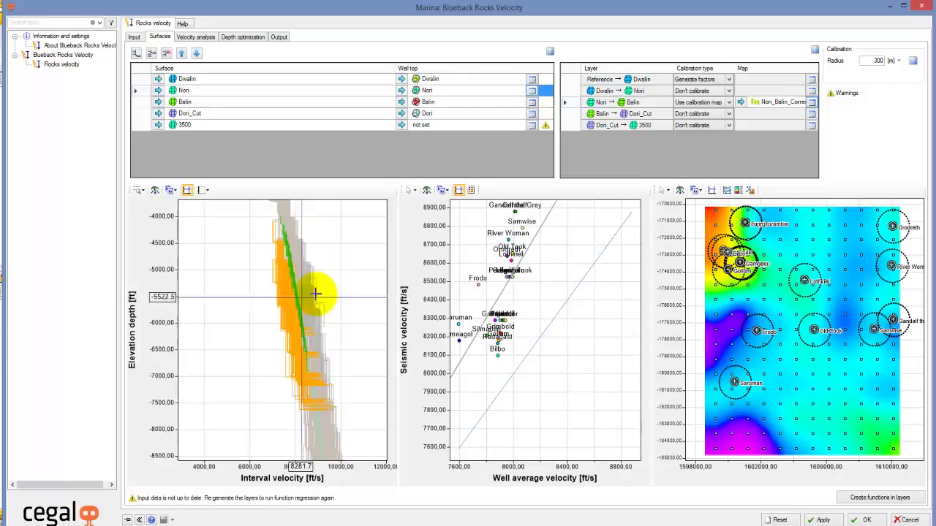
{"action": "left_click", "coordinate": [729, 103]}
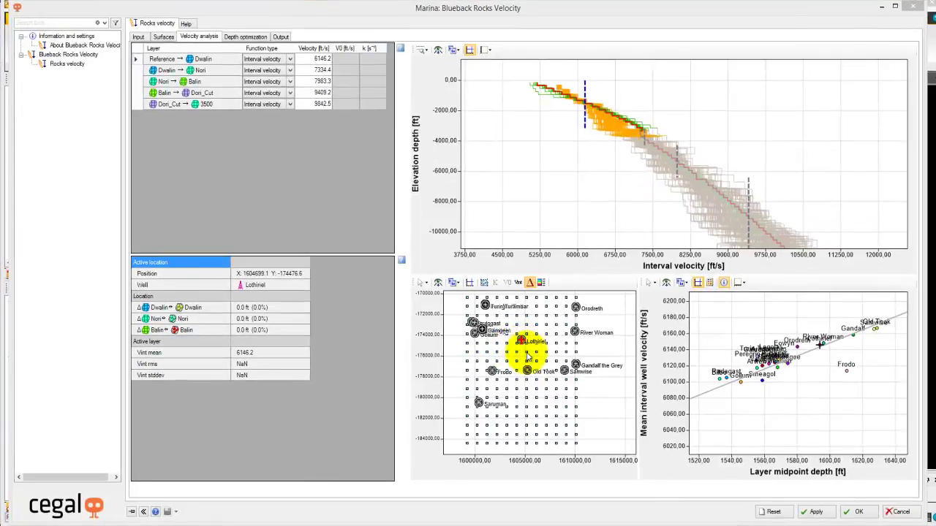
Read velocities at the Lothiriel well and show the interval velocity preview with its colour legend
{"action": "left_click", "coordinate": [527, 354]}
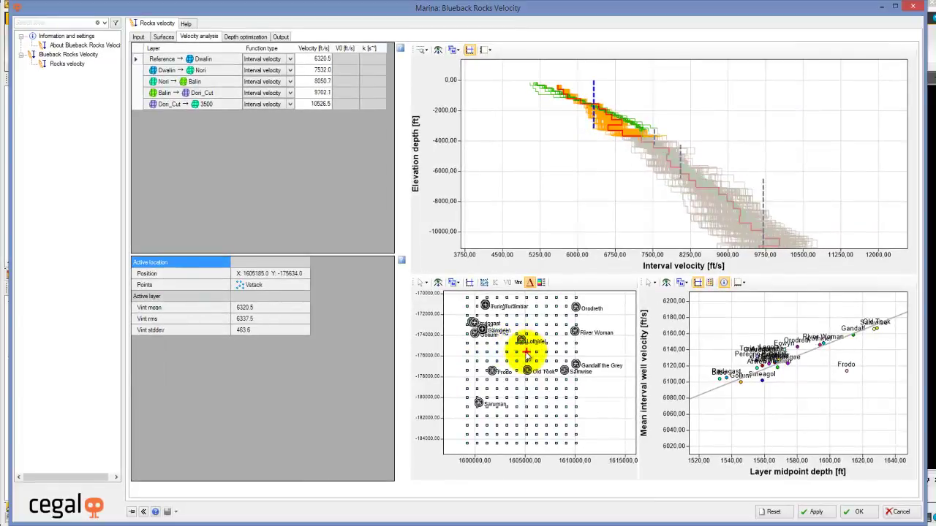
{"action": "left_click", "coordinate": [507, 354]}
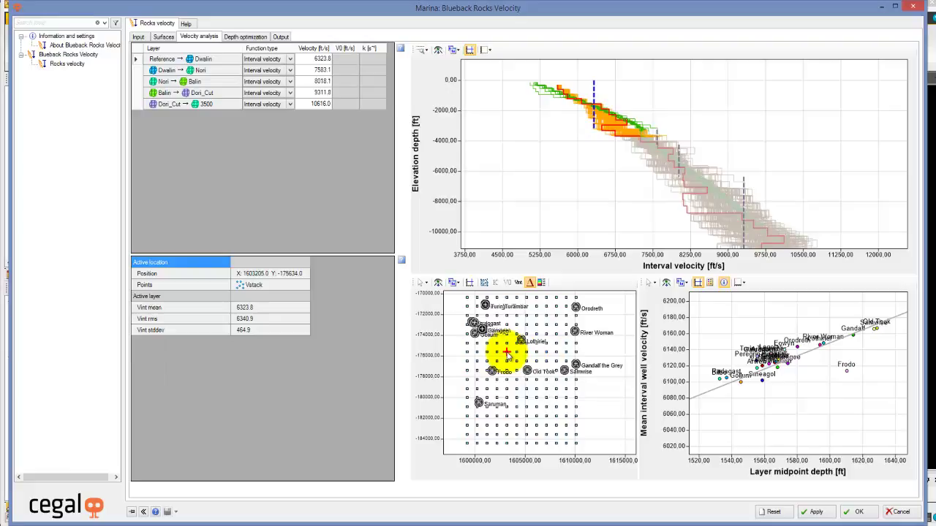
{"action": "left_click", "coordinate": [522, 341]}
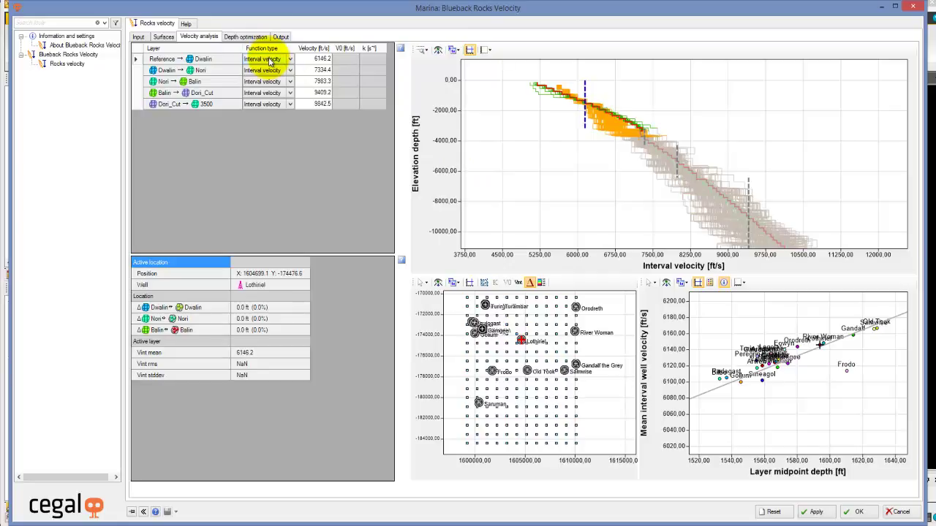
{"action": "left_click", "coordinate": [518, 284]}
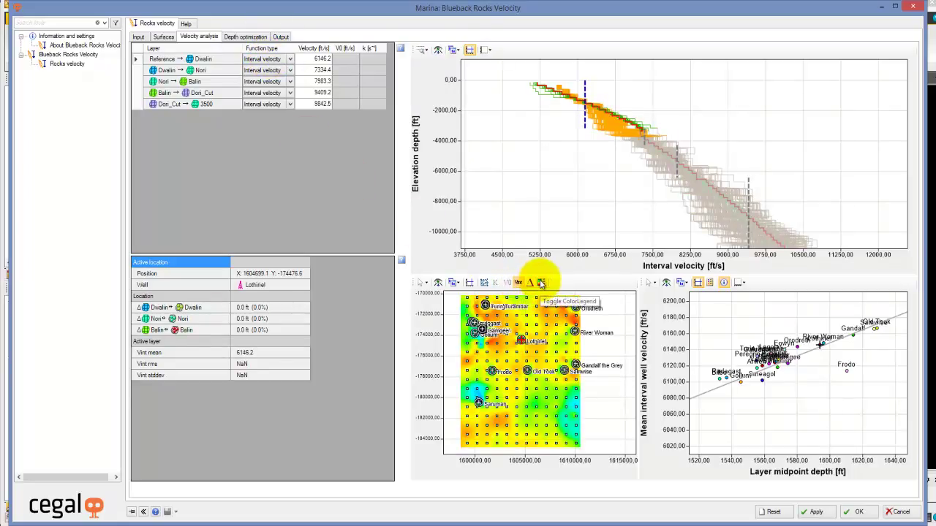
{"action": "left_click", "coordinate": [541, 284]}
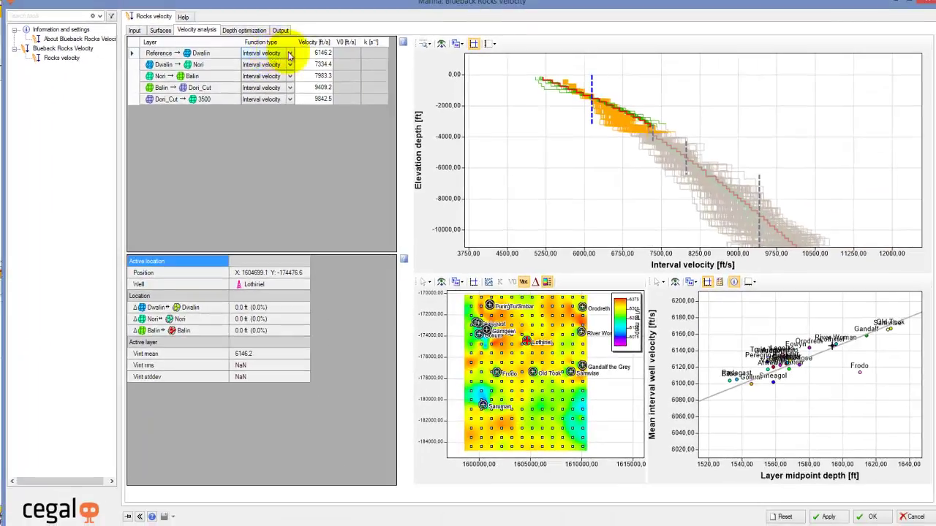
Give Reference→Dwalin a linear velocity function (V0 5172.0, k -2.3) and preview its V0 and K maps
{"action": "left_click", "coordinate": [290, 54]}
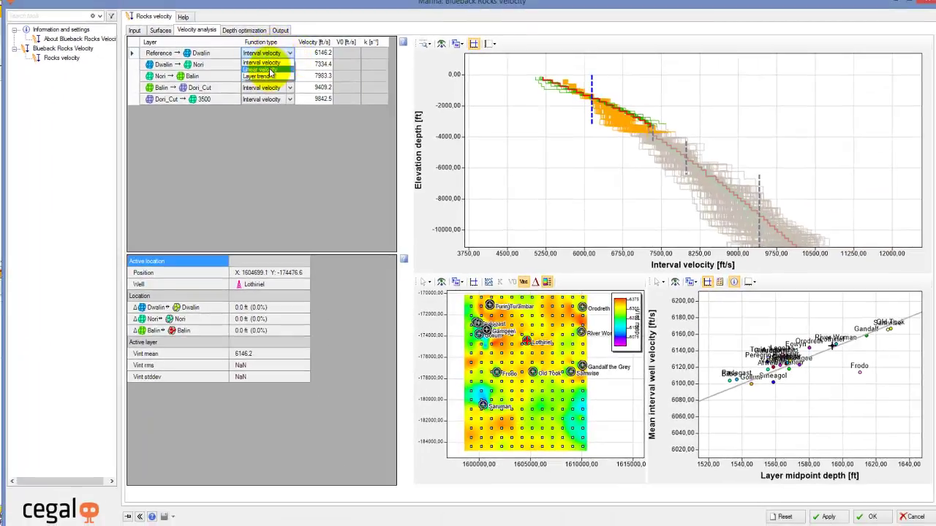
{"action": "left_click", "coordinate": [269, 70]}
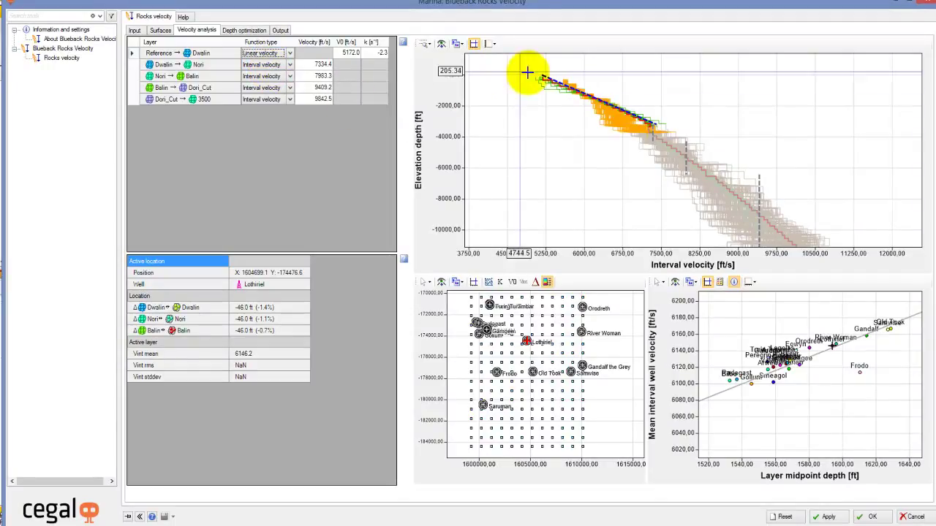
{"action": "left_click", "coordinate": [511, 282]}
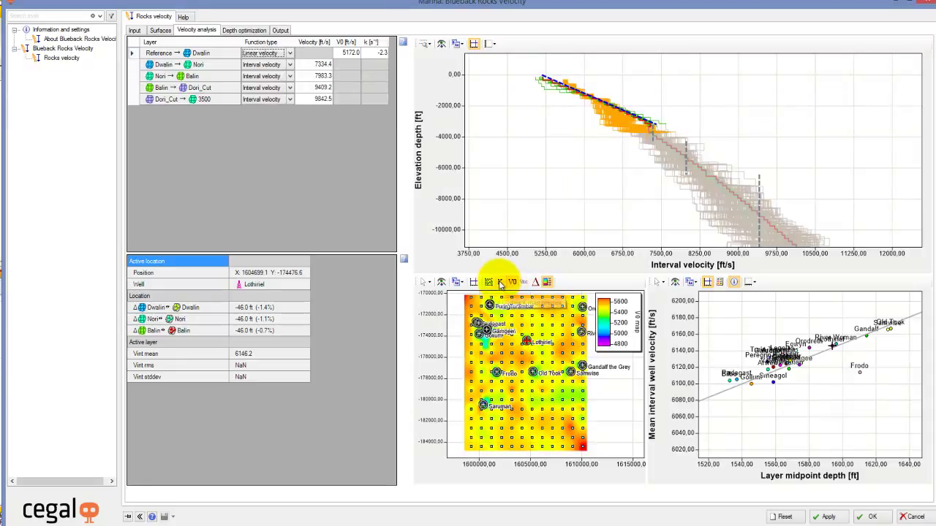
{"action": "left_click", "coordinate": [500, 285]}
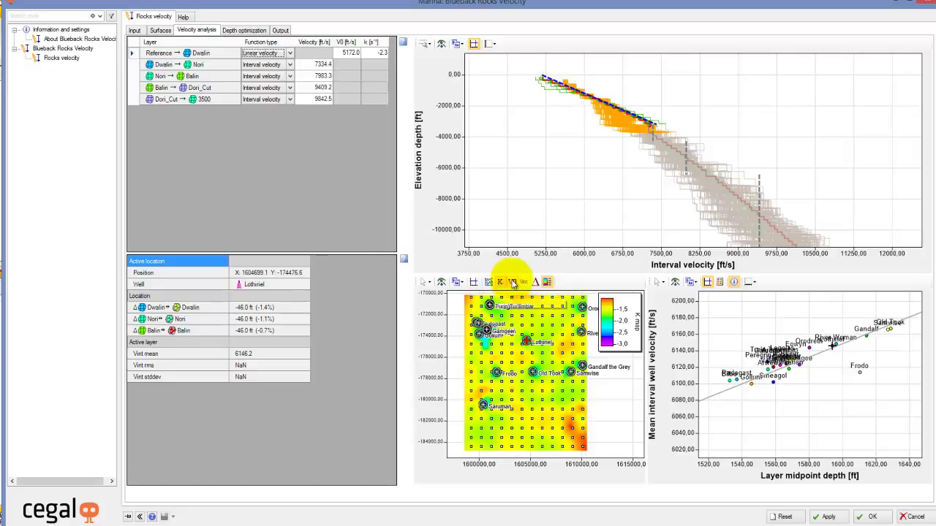
{"action": "left_click", "coordinate": [514, 284]}
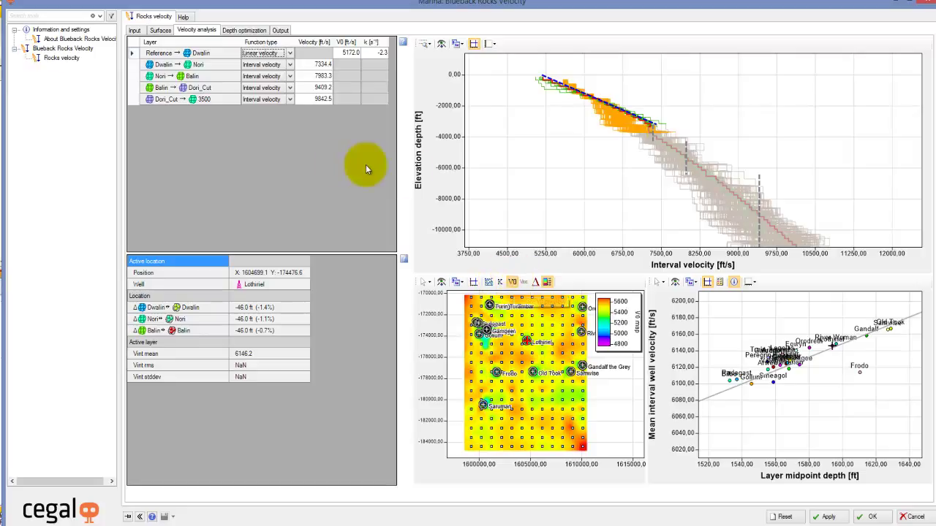
{"action": "left_click", "coordinate": [134, 68]}
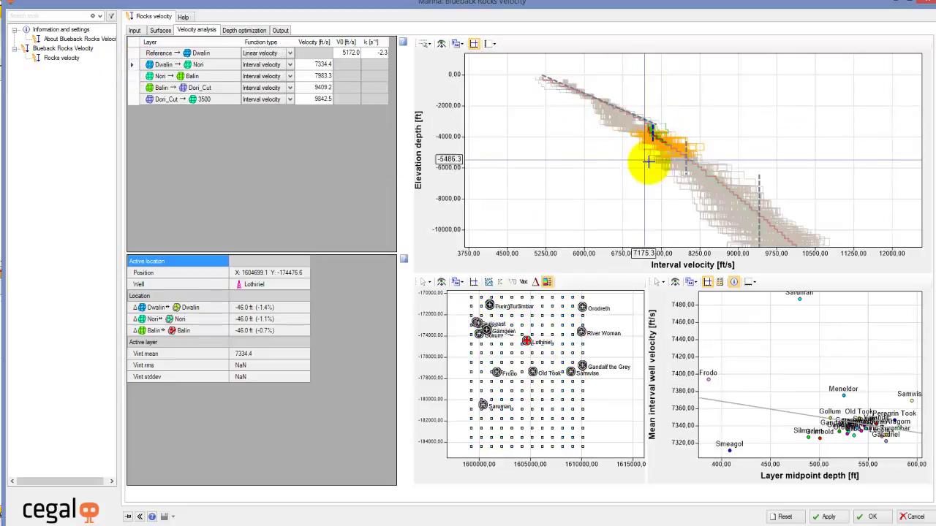
Preview the Dwalin→Nori velocity map, then model Nori→Balin linearly and check its V0 and k maps
{"action": "left_click", "coordinate": [525, 283]}
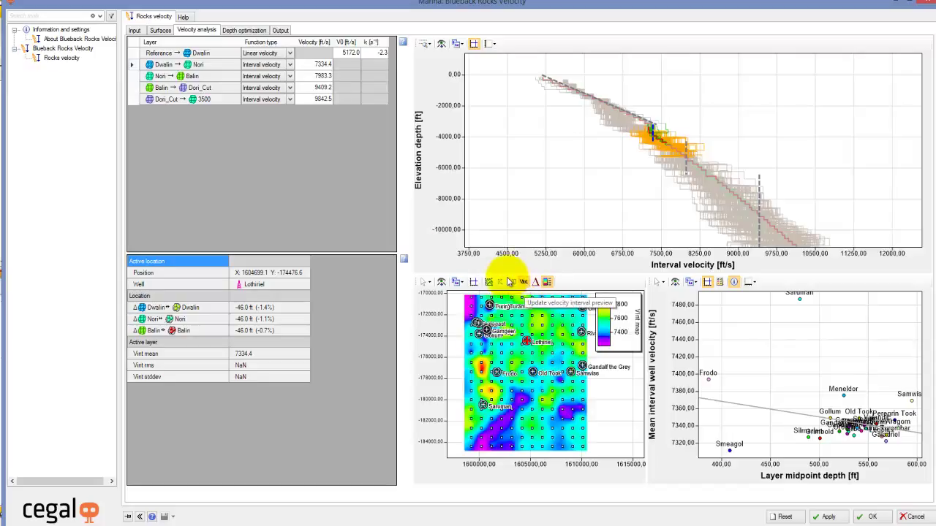
{"action": "left_click", "coordinate": [132, 77]}
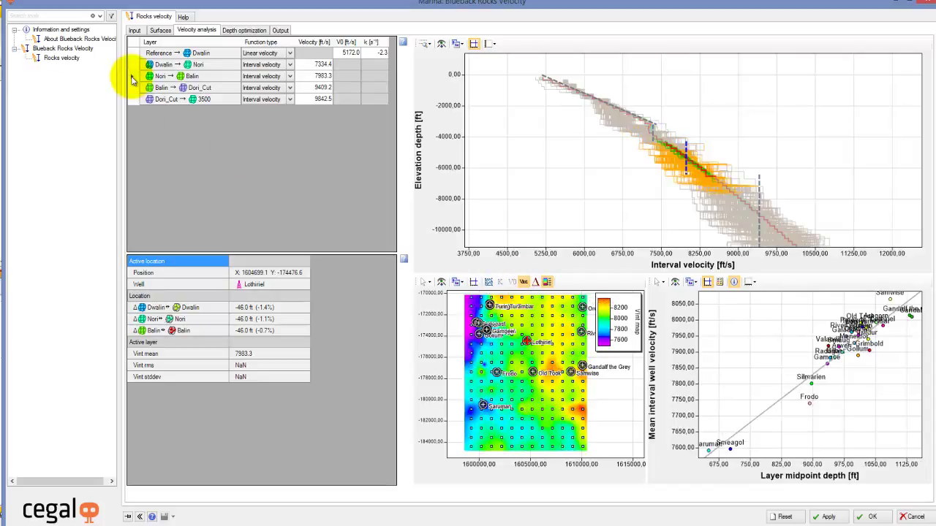
{"action": "left_click", "coordinate": [290, 77]}
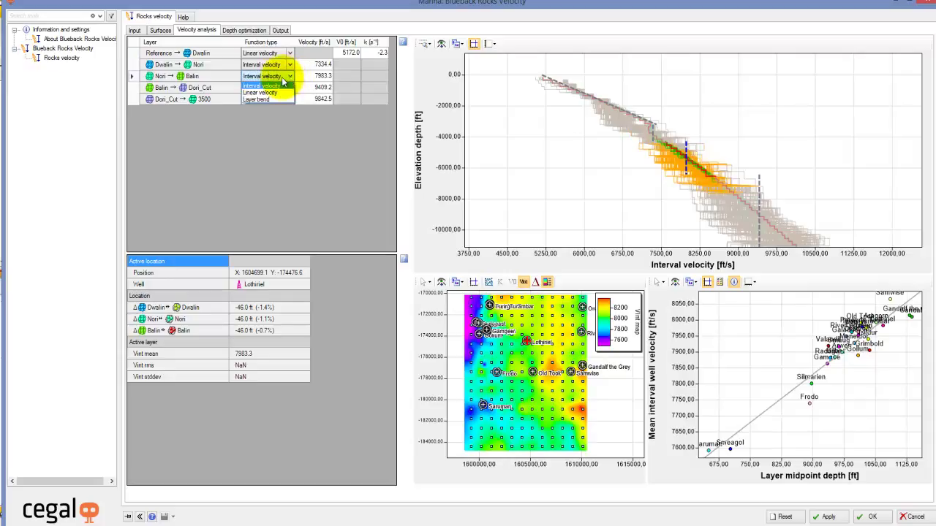
{"action": "left_click", "coordinate": [265, 93]}
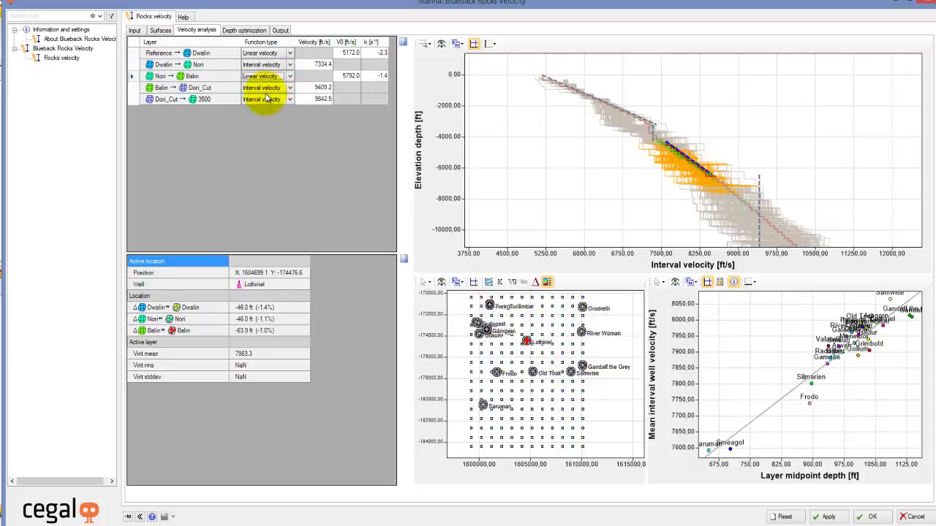
{"action": "left_click", "coordinate": [512, 282]}
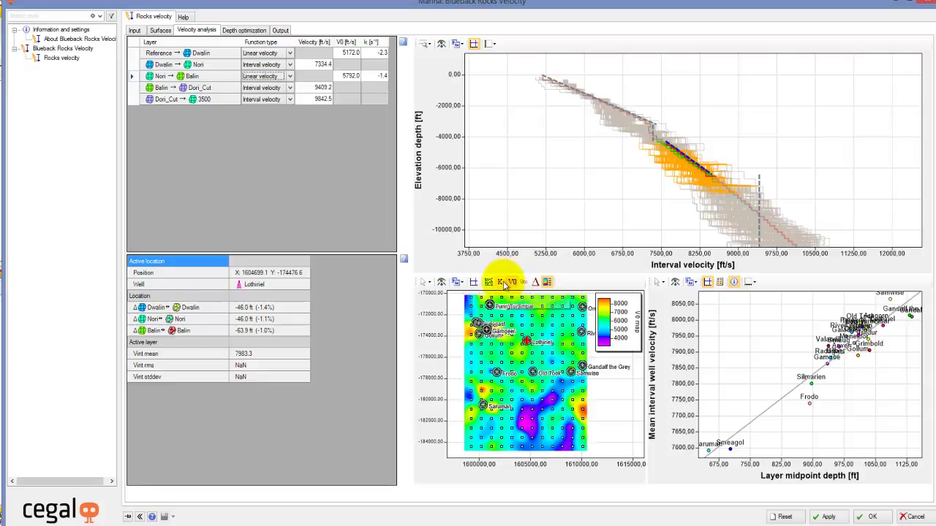
{"action": "left_click", "coordinate": [502, 283]}
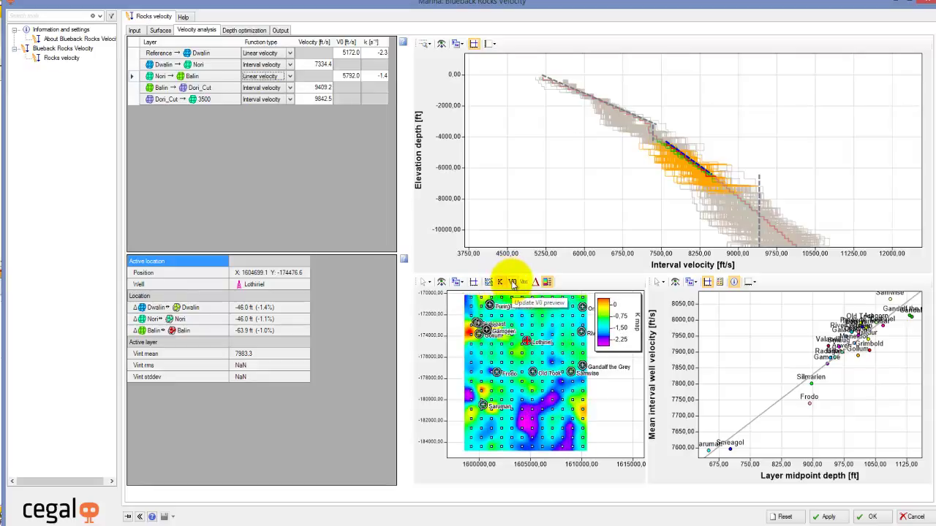
{"action": "left_click", "coordinate": [513, 283]}
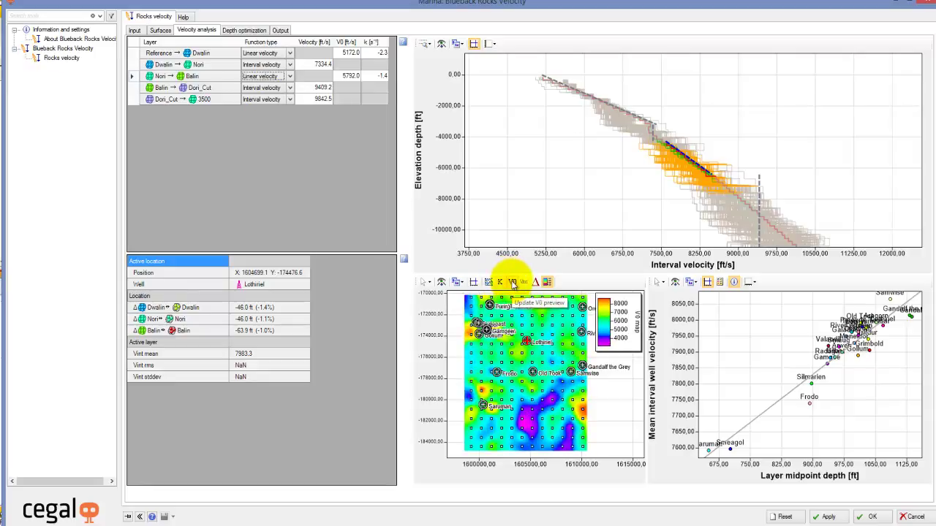
Give Balin→Dori_Cut a linear velocity function with k -1.2
{"action": "left_click", "coordinate": [133, 87]}
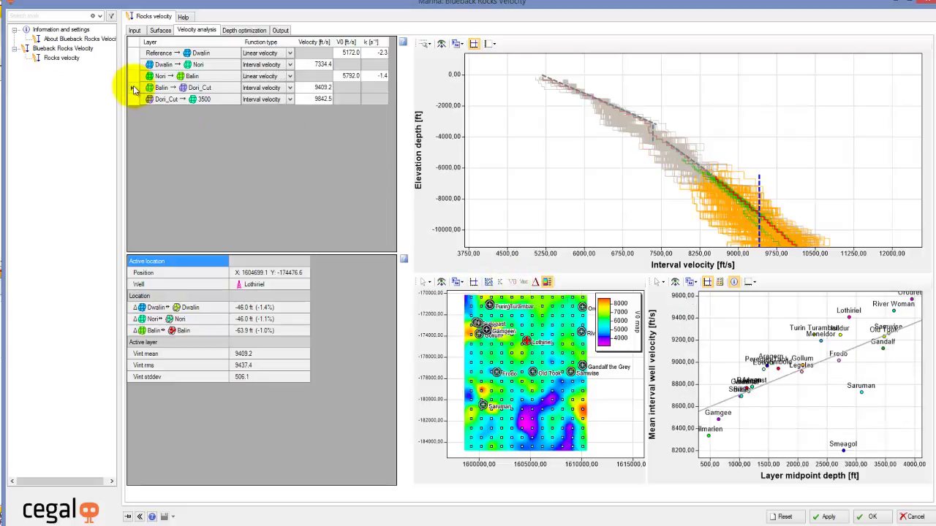
{"action": "left_click", "coordinate": [289, 88]}
{"action": "left_click", "coordinate": [269, 105]}
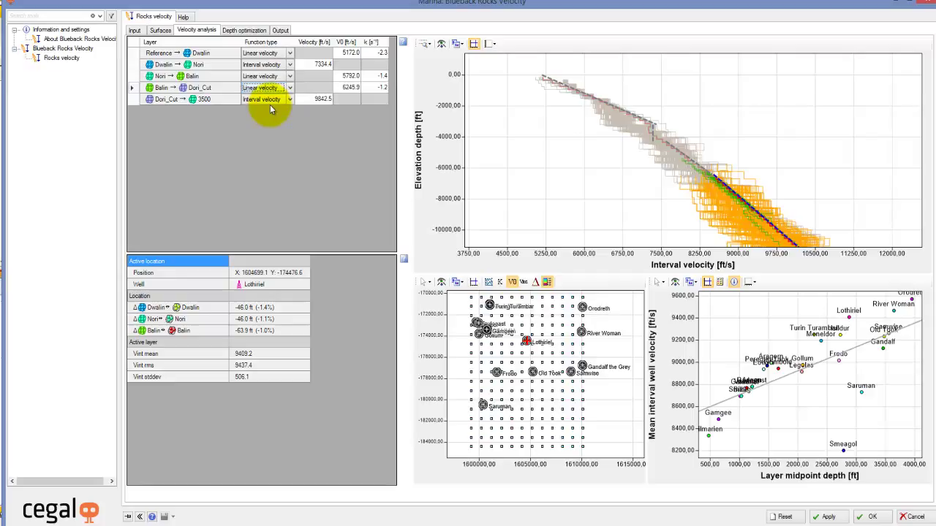
{"action": "left_click_drag", "start_coordinate": [647, 168], "coordinate": [620, 150]}
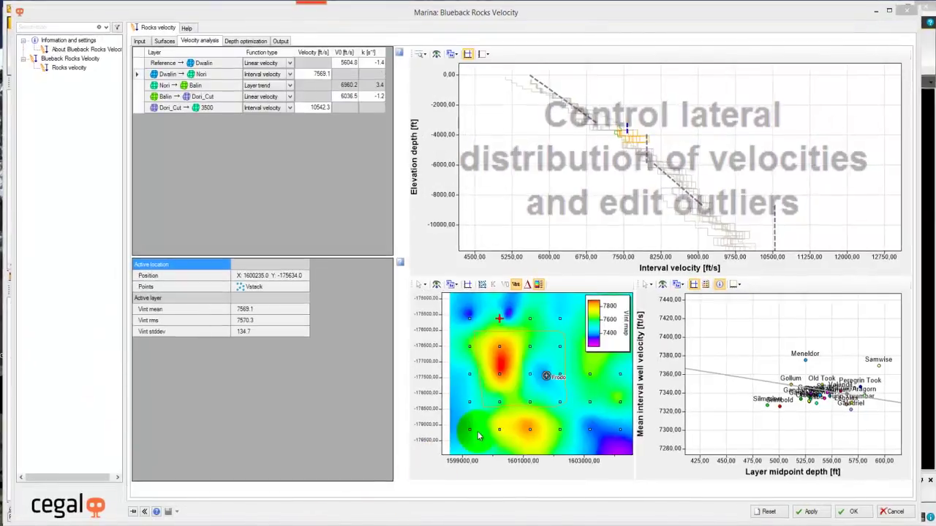
Lower the Dwalin→Nori interval velocity at the red high on the Vint map to 7630 ft/s
{"action": "left_click", "coordinate": [501, 344]}
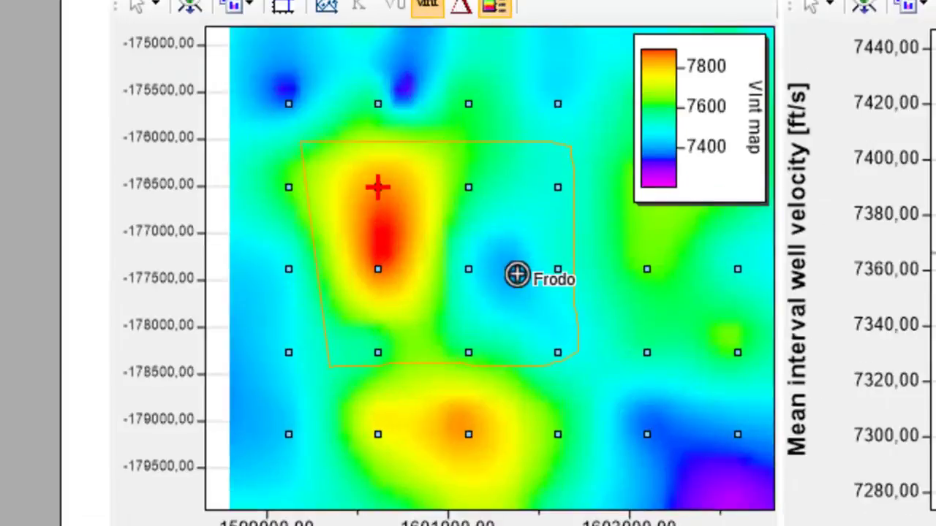
{"action": "left_click", "coordinate": [436, 334]}
{"action": "left_click", "coordinate": [377, 270]}
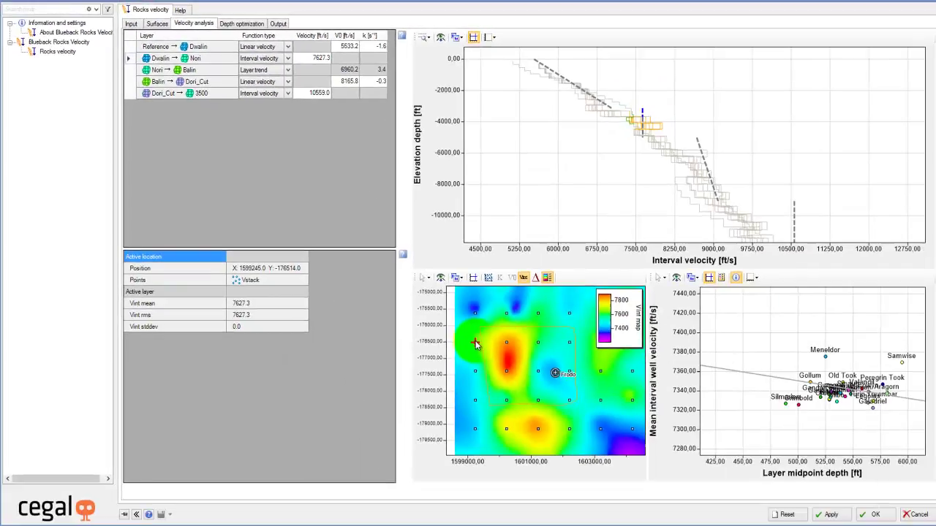
{"action": "left_click", "coordinate": [579, 125]}
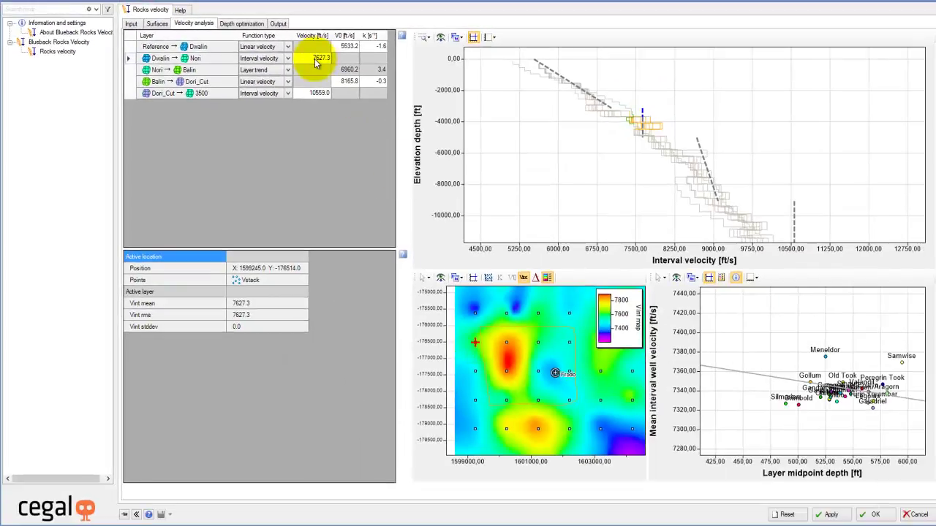
{"action": "left_click", "coordinate": [506, 341]}
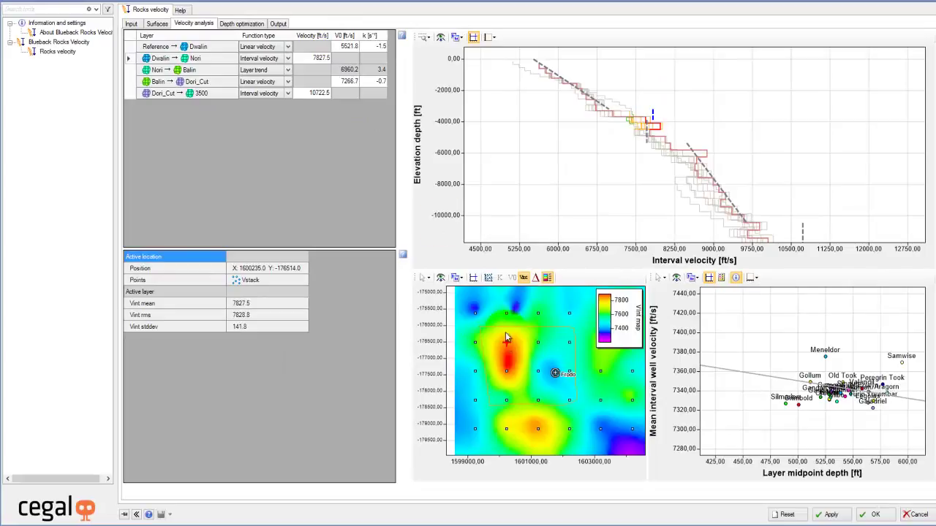
{"action": "left_click", "coordinate": [321, 58]}
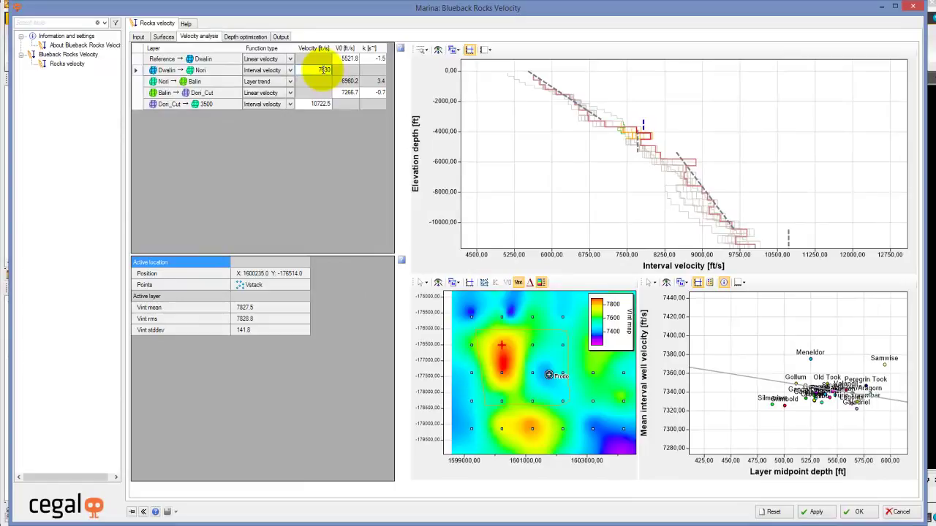
{"action": "left_click", "coordinate": [356, 79]}
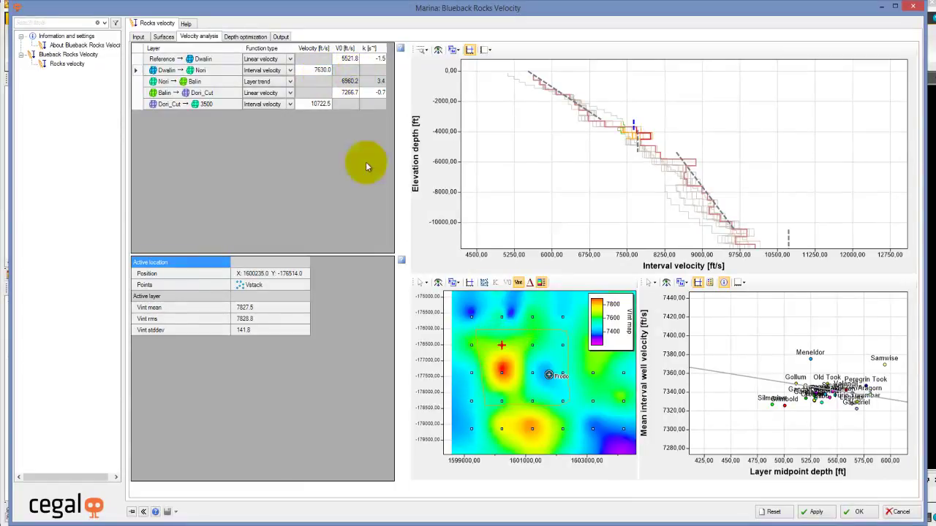
{"action": "left_click", "coordinate": [502, 373]}
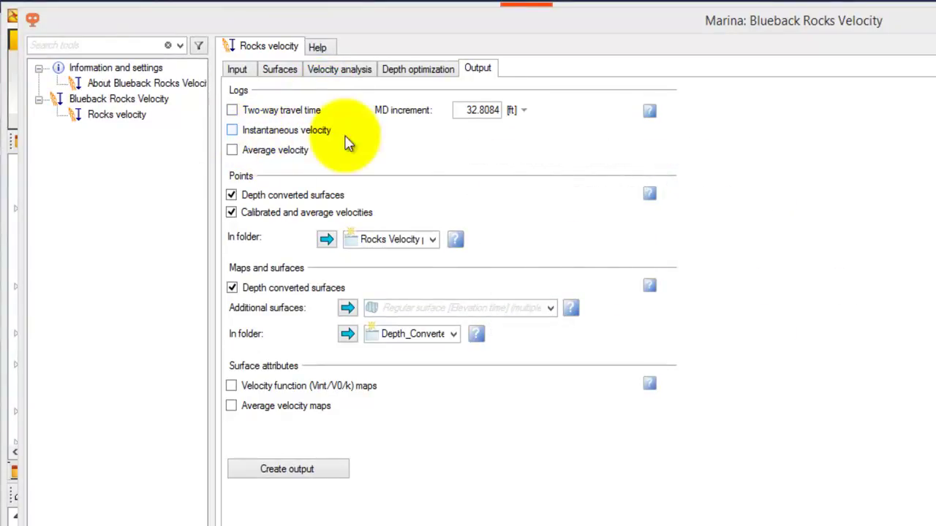
Add Radagast as an additional output surface and confirm the choice
{"action": "mouse_move", "coordinate": [651, 114]}
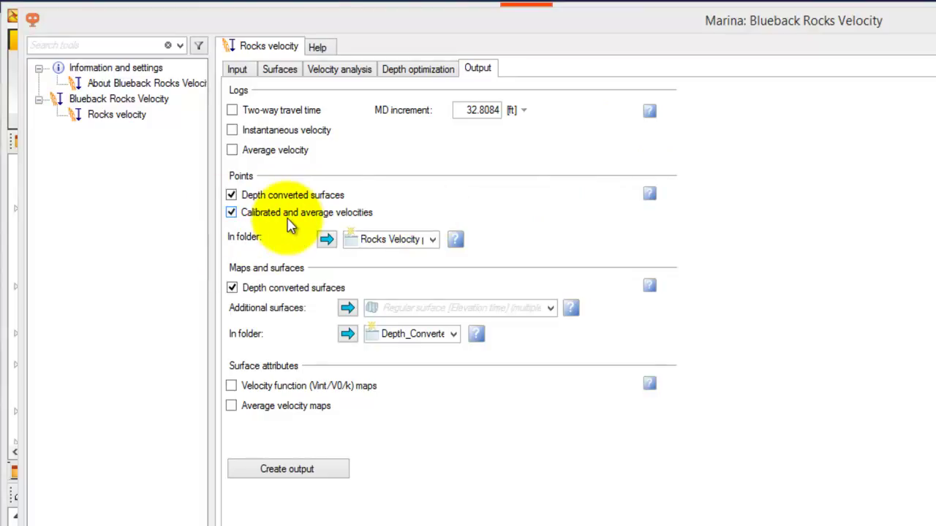
{"action": "mouse_move", "coordinate": [453, 242]}
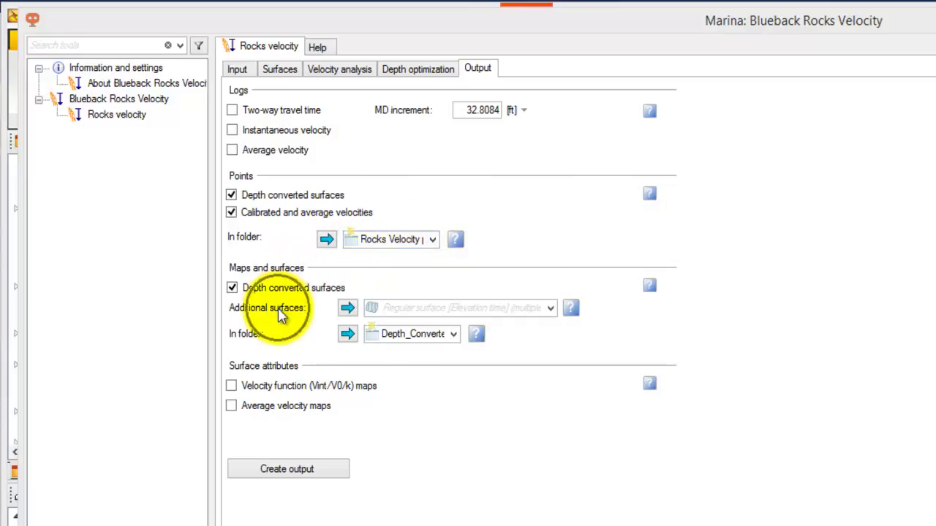
{"action": "left_click", "coordinate": [550, 308]}
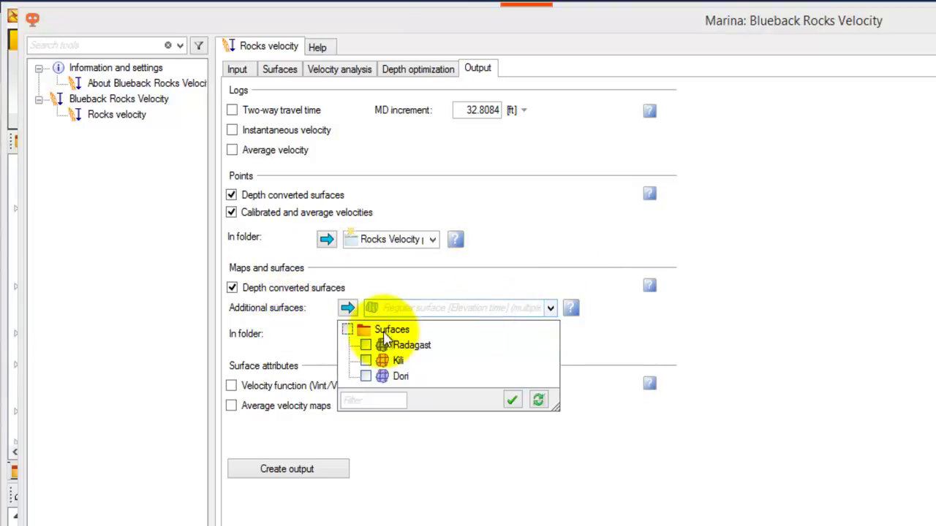
{"action": "left_click", "coordinate": [365, 345]}
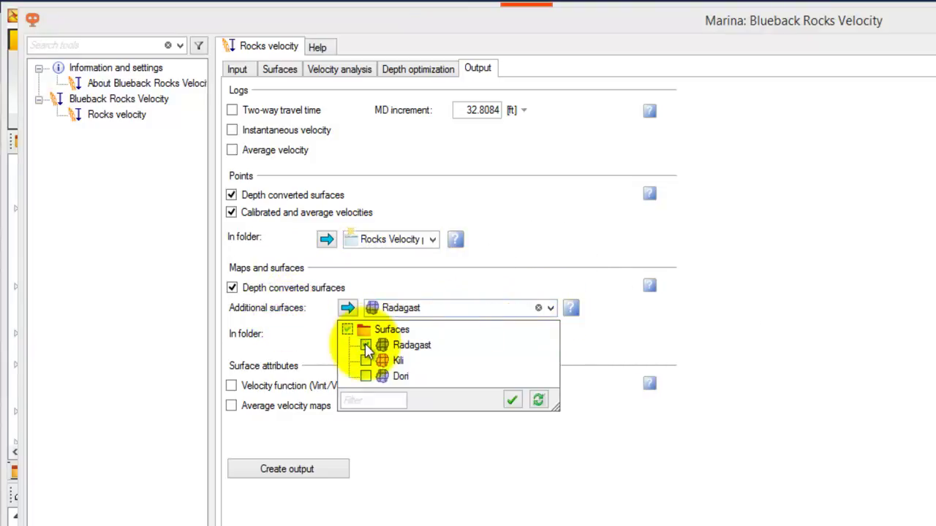
{"action": "left_click", "coordinate": [511, 400]}
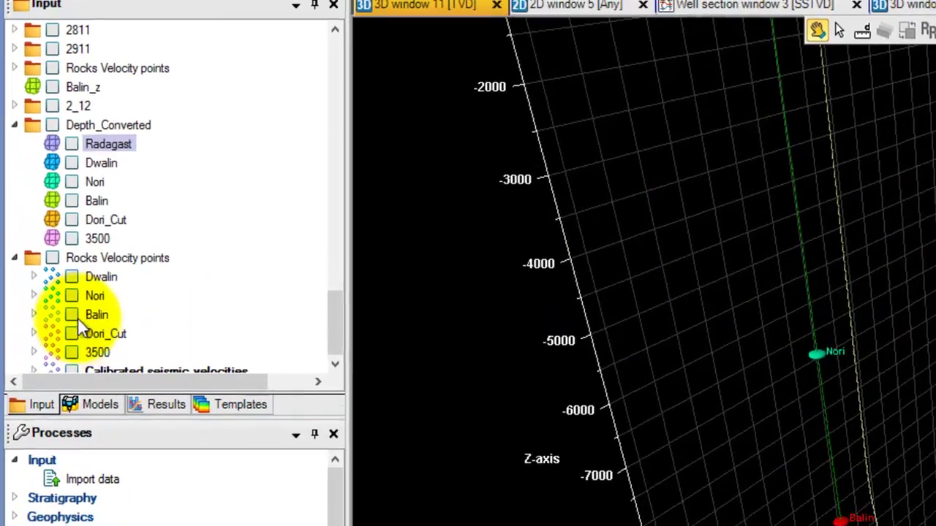
Show the Balin velocity points and the depth-converted Balin, Radagast, Nori and Dori_Cut surfaces in 3D
{"action": "left_click", "coordinate": [41, 233]}
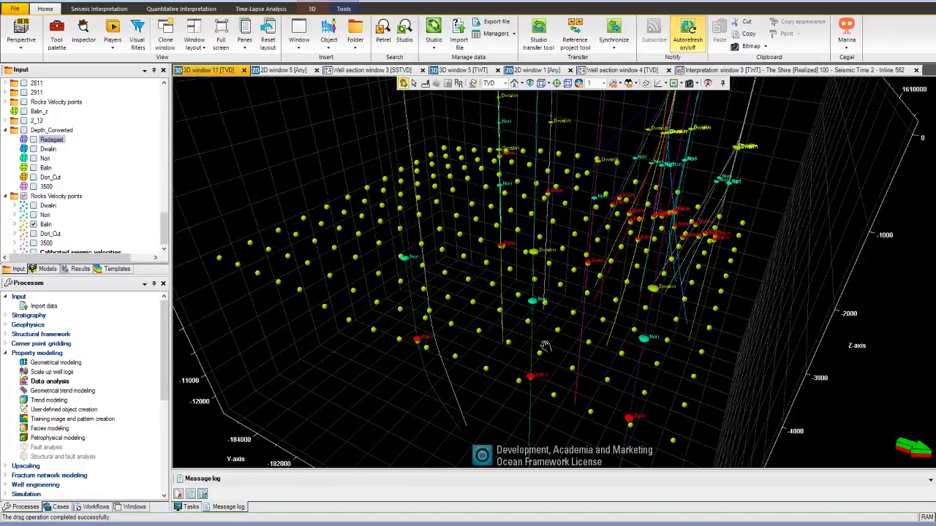
{"action": "left_click", "coordinate": [33, 168]}
{"action": "left_click_drag", "start_coordinate": [464, 269], "coordinate": [504, 285]}
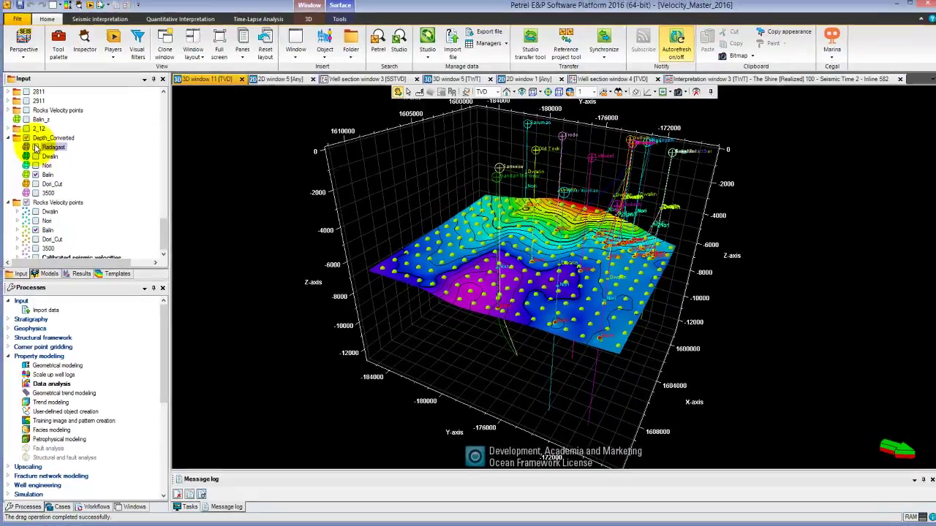
{"action": "left_click", "coordinate": [33, 140]}
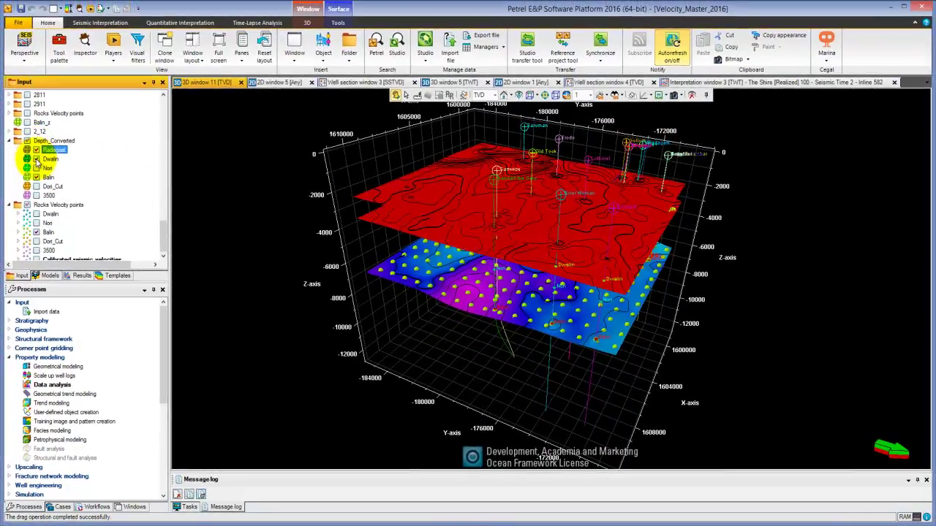
{"action": "left_click", "coordinate": [36, 168]}
{"action": "left_click", "coordinate": [36, 187]}
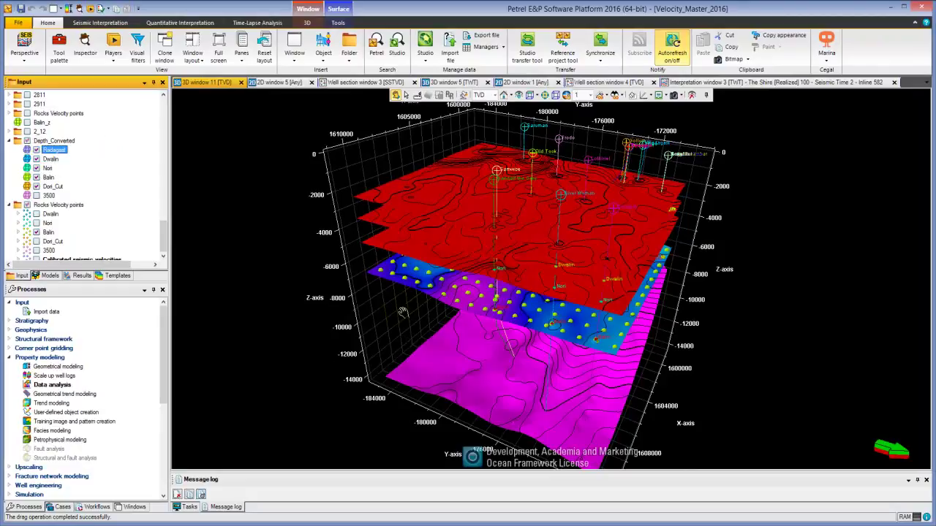
{"action": "left_click_drag", "start_coordinate": [402, 312], "coordinate": [504, 325]}
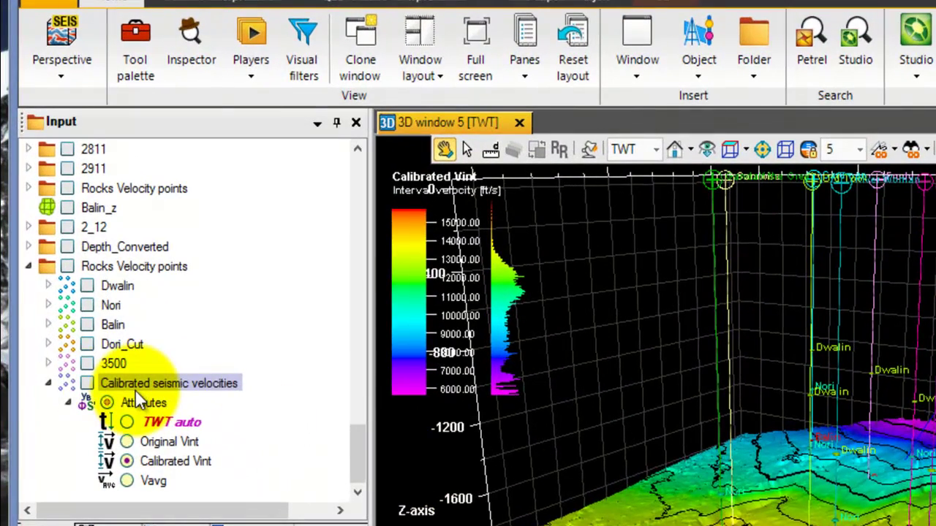
Display the calibrated seismic velocity points in 3D, then rotate and zoom the Investigator's Calibrated vs Original Vint crossplot
{"action": "left_click", "coordinate": [87, 383]}
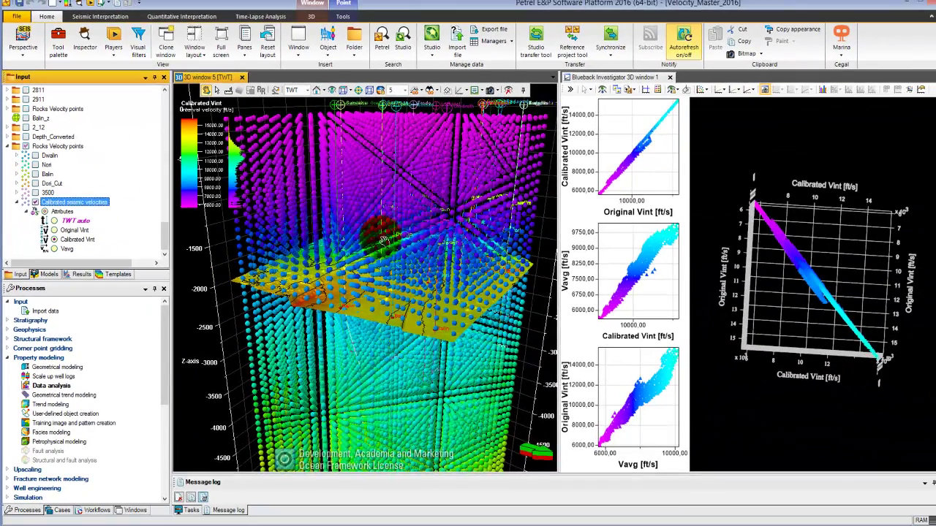
{"action": "left_click_drag", "start_coordinate": [291, 296], "coordinate": [418, 292]}
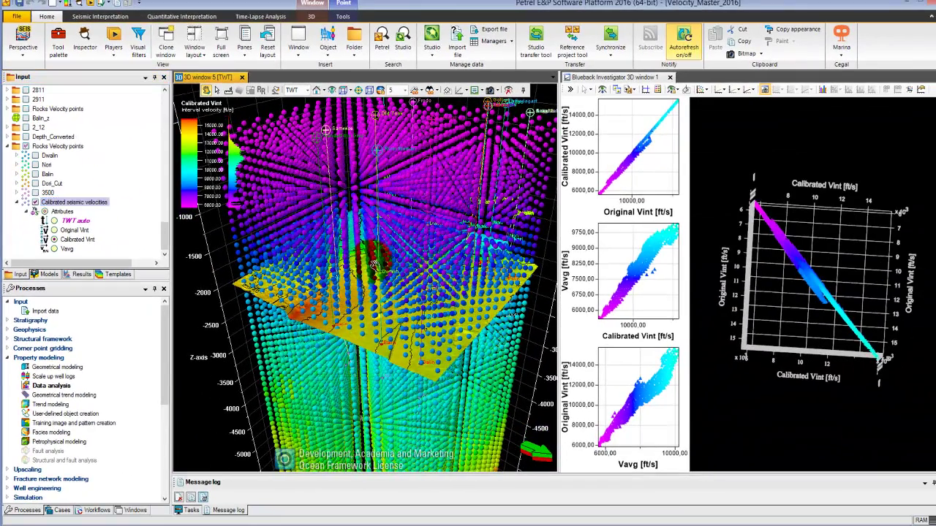
{"action": "left_click", "coordinate": [793, 281]}
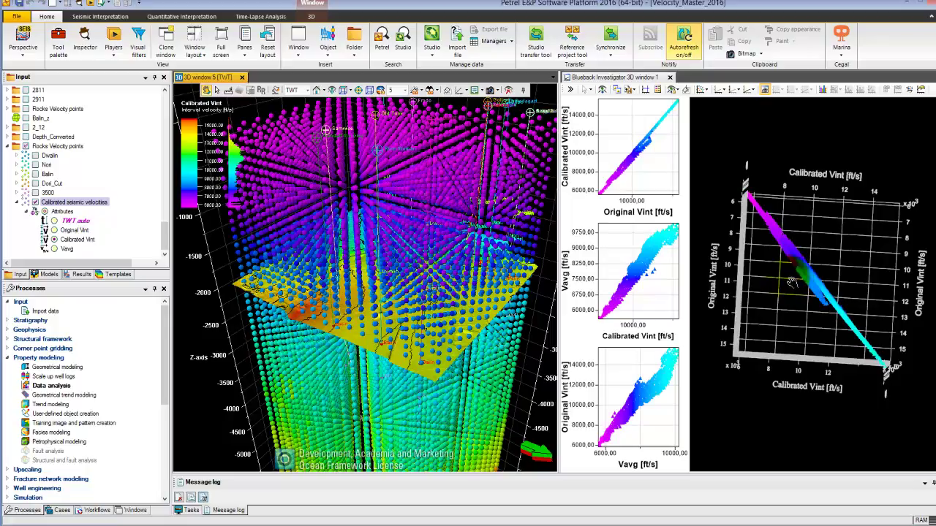
{"action": "left_click_drag", "start_coordinate": [792, 283], "coordinate": [765, 279]}
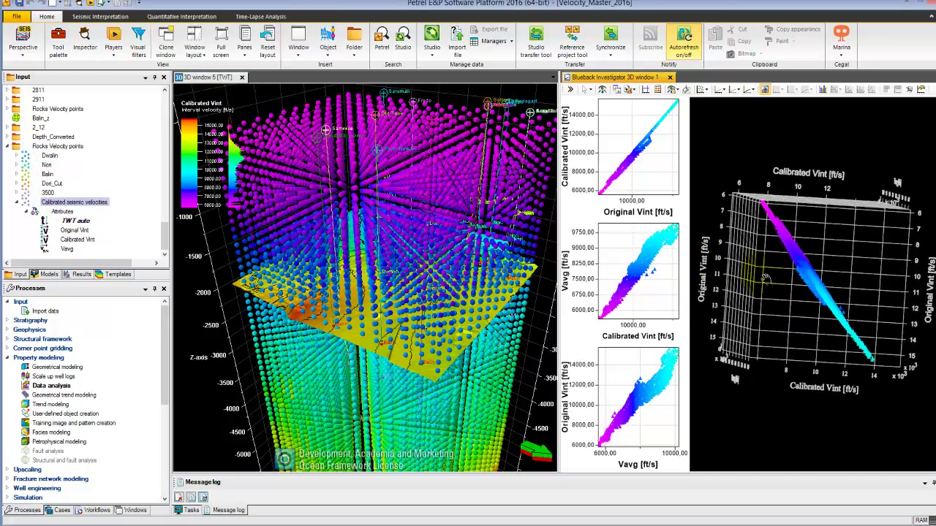
{"action": "scroll", "coordinate": [779, 278], "scroll_direction": "up", "scroll_amount": 5}
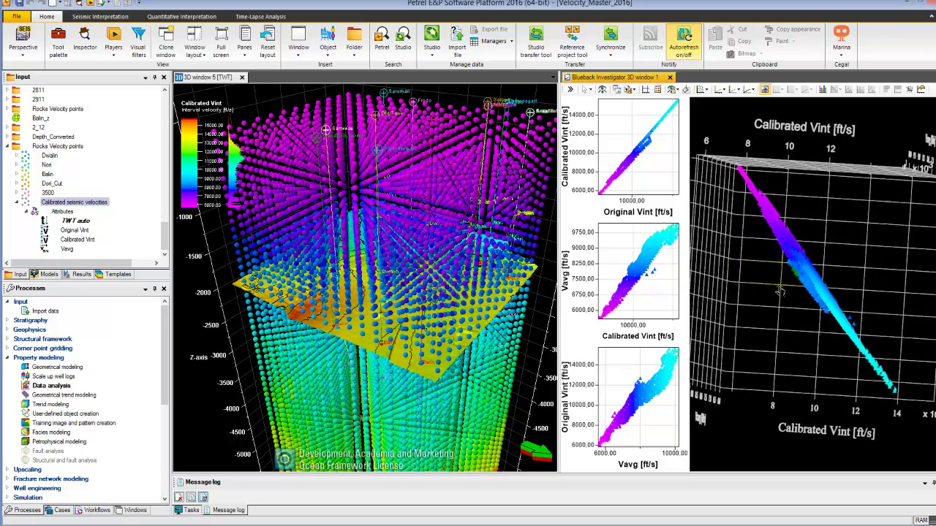
{"action": "scroll", "coordinate": [779, 290], "scroll_direction": "up", "scroll_amount": 5}
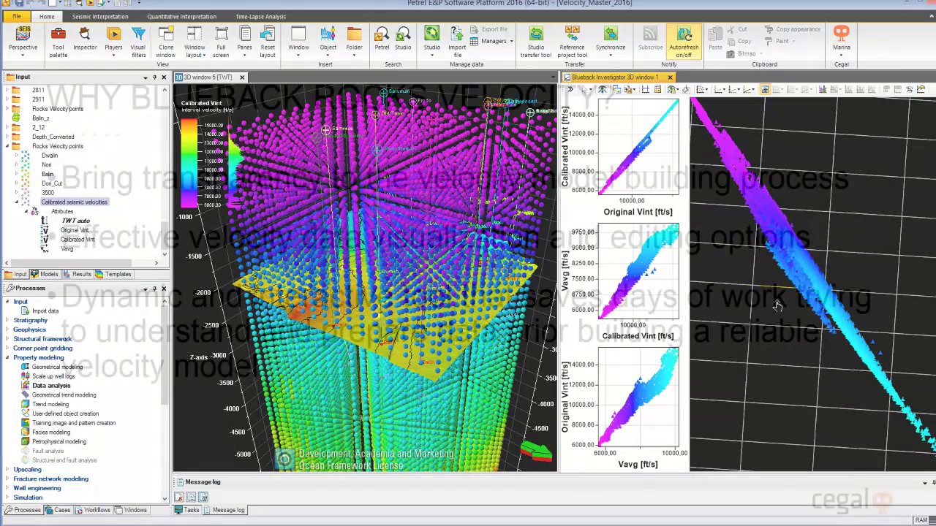